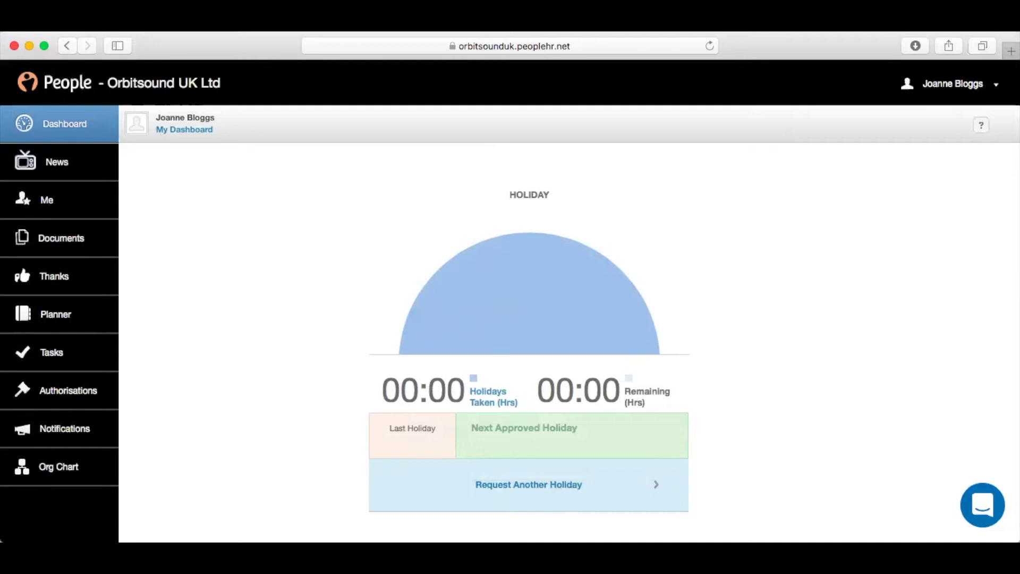
# Open the company news feed and read through the July update with the monthly teams competition results.
pyautogui.click(47, 158)
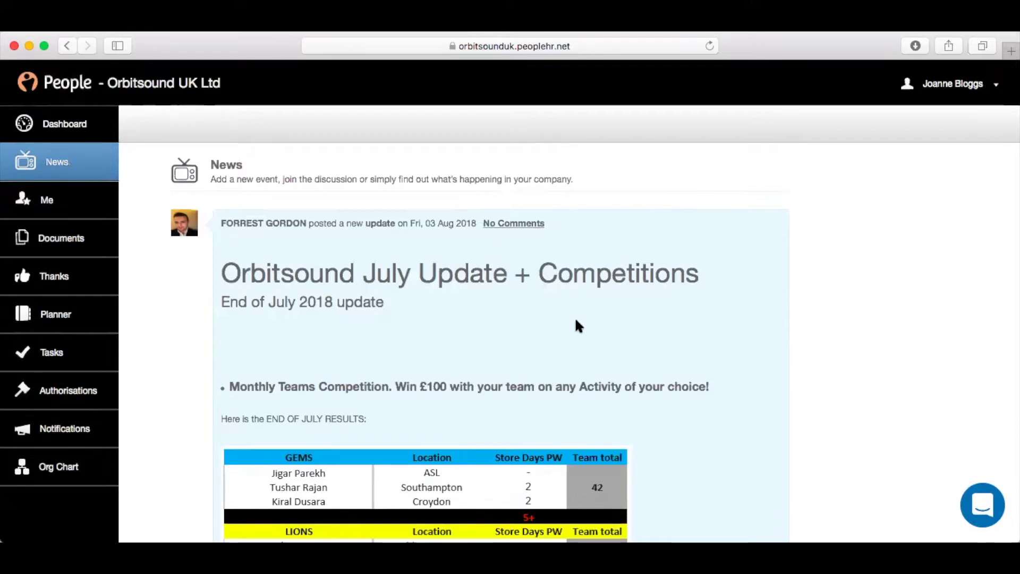
pyautogui.scroll(-2, 578, 313)
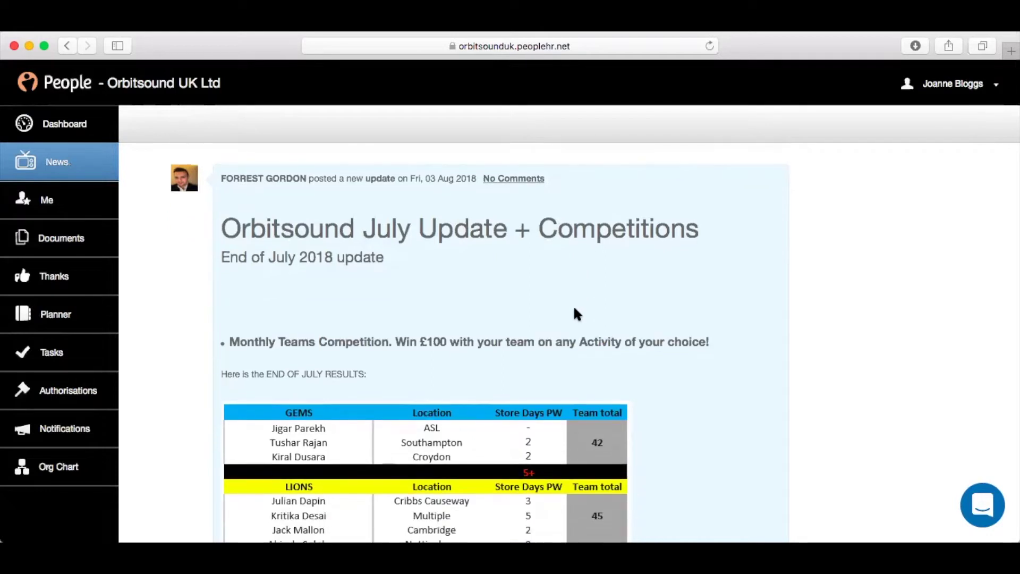
pyautogui.scroll(-5, 575, 308)
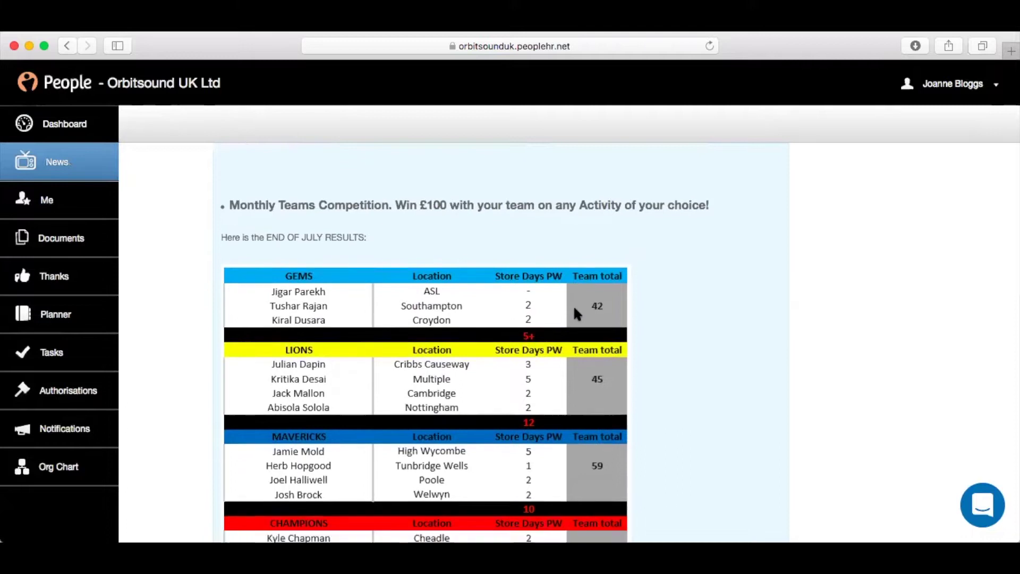
pyautogui.scroll(5, 573, 305)
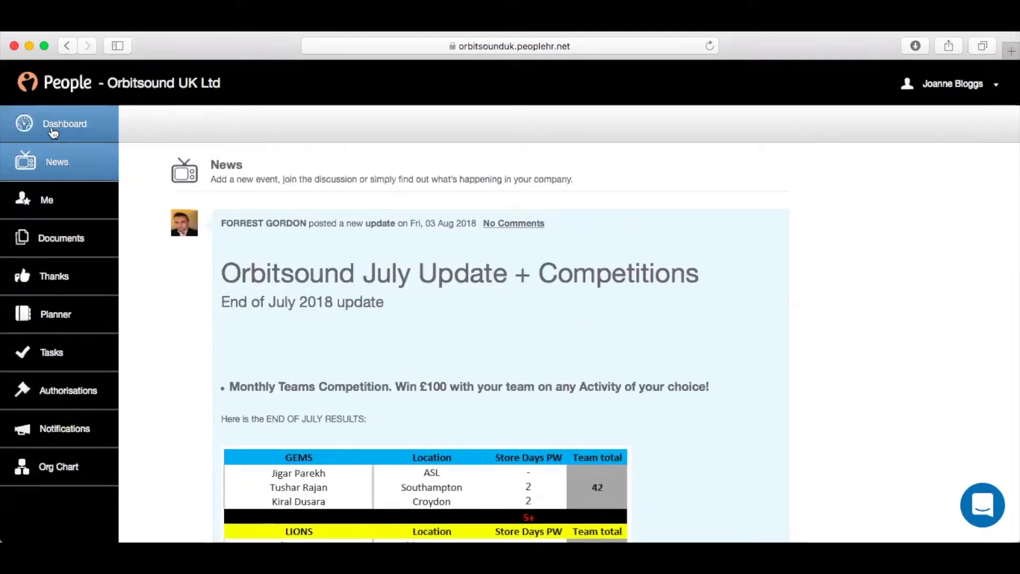
# View the employee's own profile page, and open Pay Calendar 2018.pdf from the company documents.
pyautogui.click(55, 201)
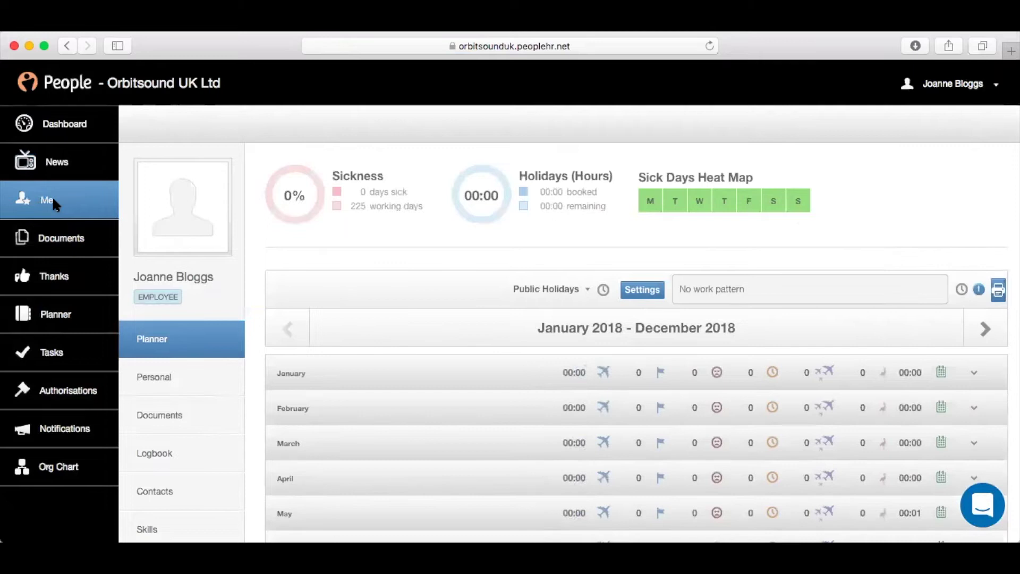
pyautogui.click(57, 240)
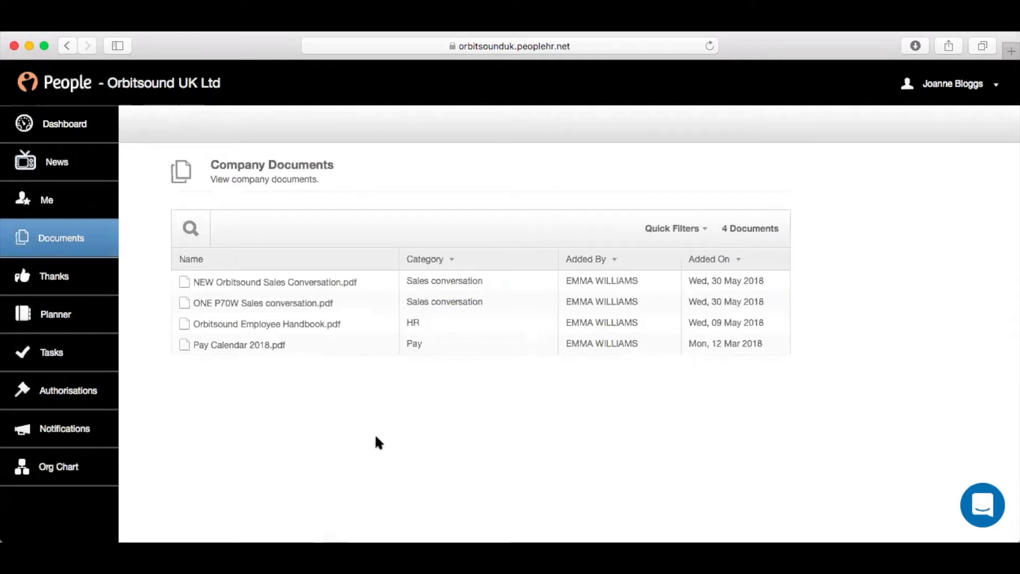
pyautogui.click(190, 346)
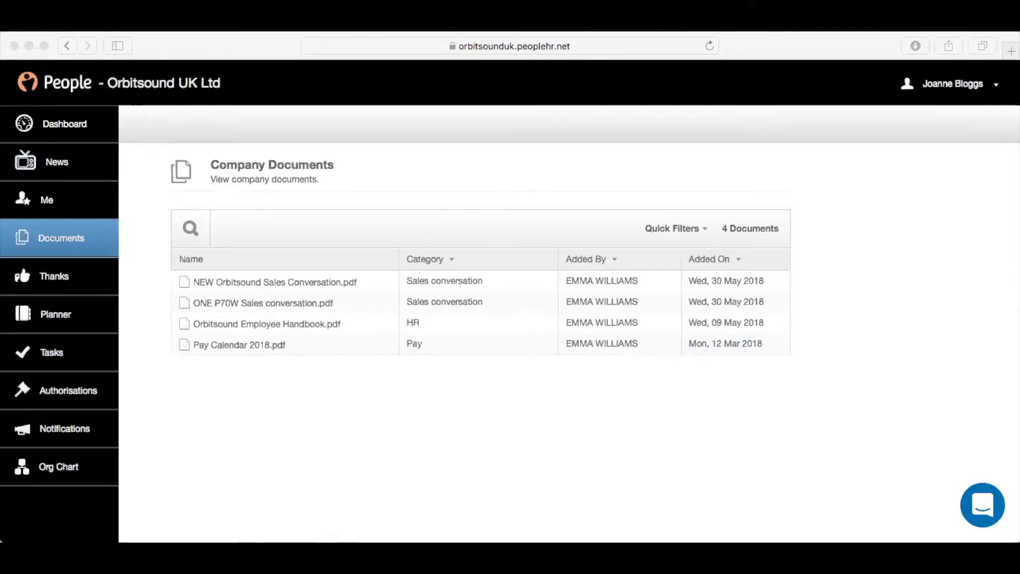
# Give thanks to a colleague using the Team Player badge with the comment "Thanks so much for helping me out today!".
pyautogui.click(45, 288)
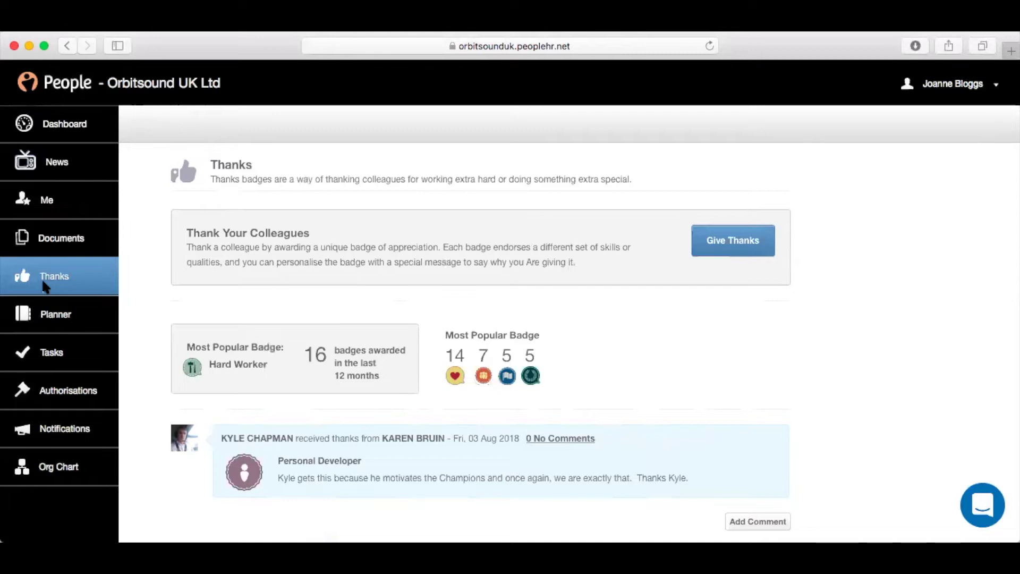
pyautogui.click(744, 243)
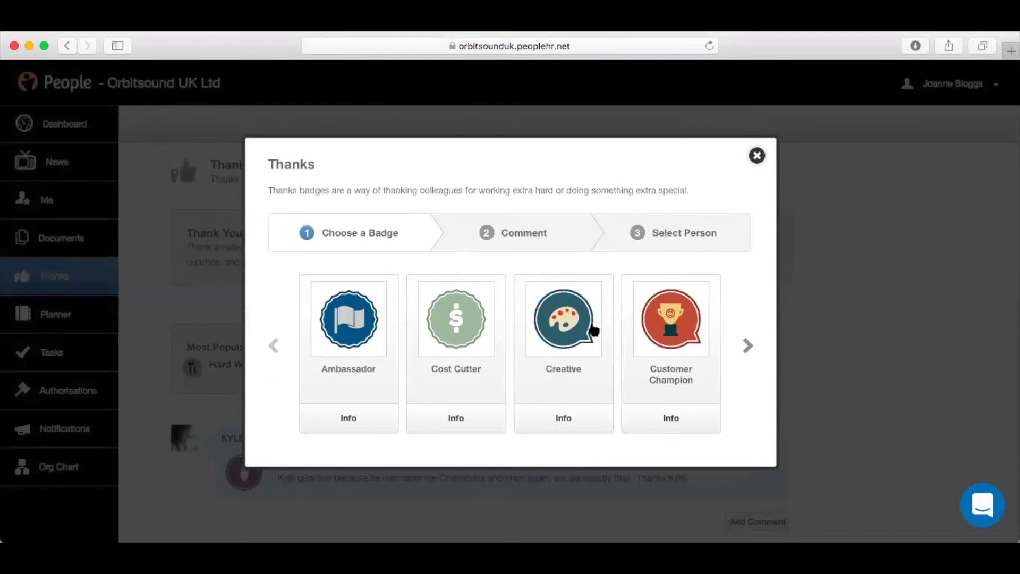
pyautogui.click(747, 346)
pyautogui.click(748, 346)
pyautogui.click(748, 346)
pyautogui.click(747, 341)
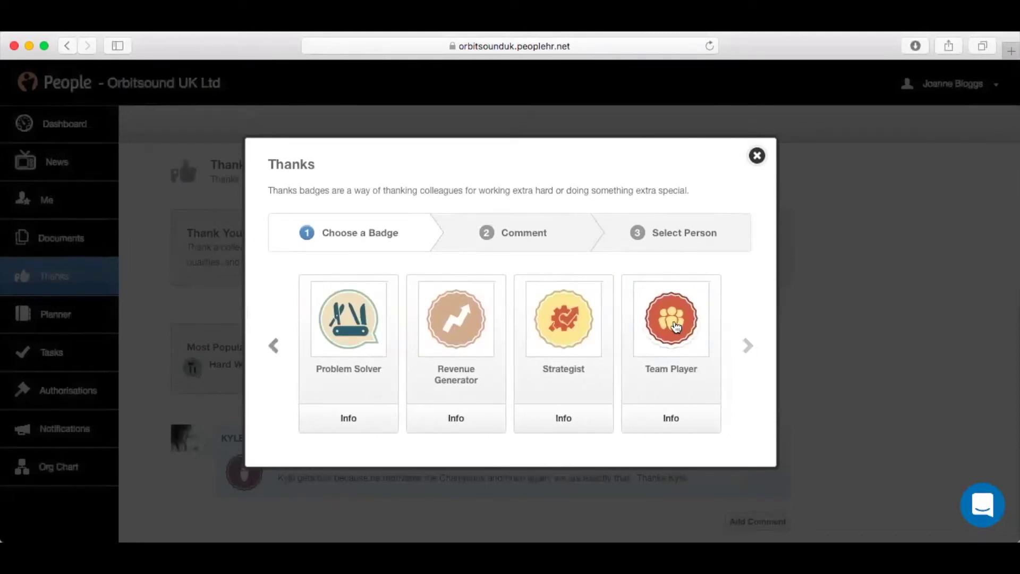
pyautogui.click(673, 322)
pyautogui.write('Thanks so much for helping me out today!')
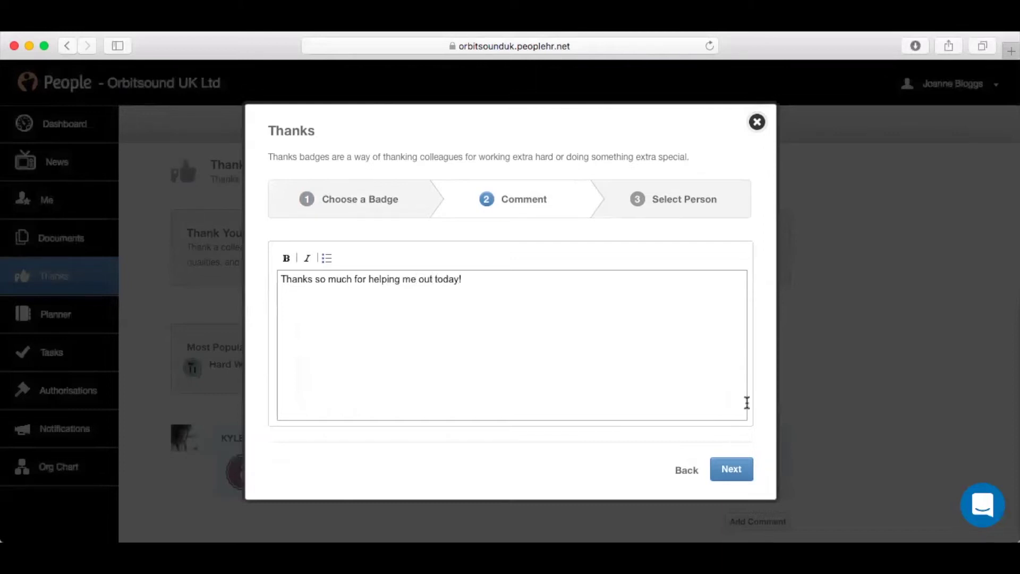
pyautogui.click(731, 469)
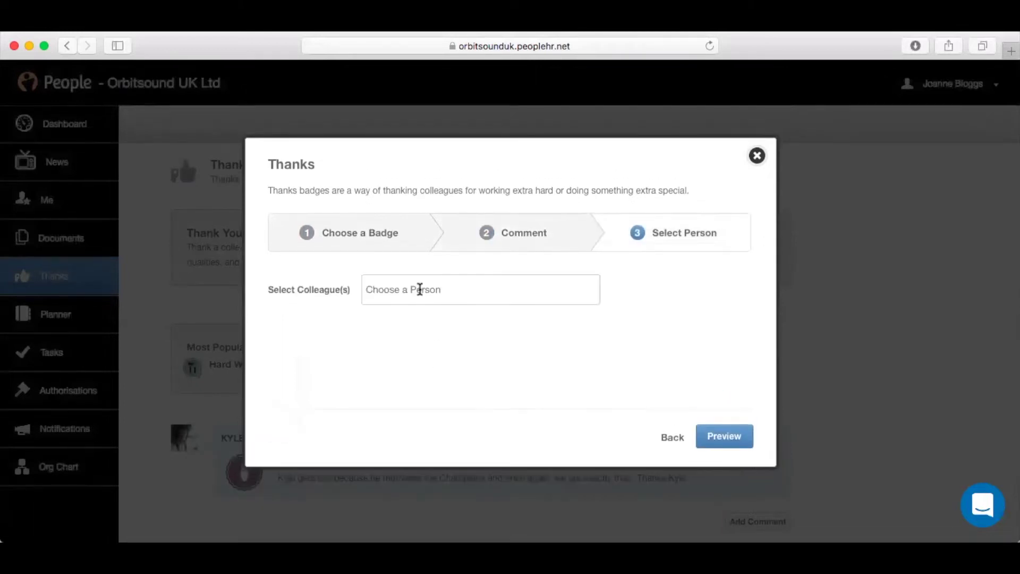
# Select the HR & Administration Manager as the badge recipient, and post the award to the Thanks page.
pyautogui.click(420, 290)
pyautogui.write('emma')
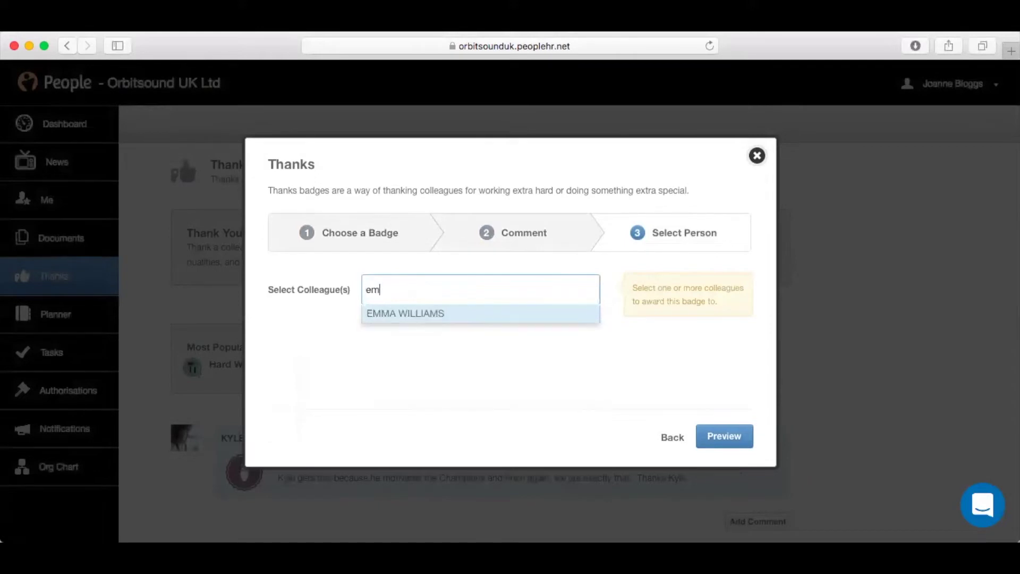
pyautogui.click(424, 313)
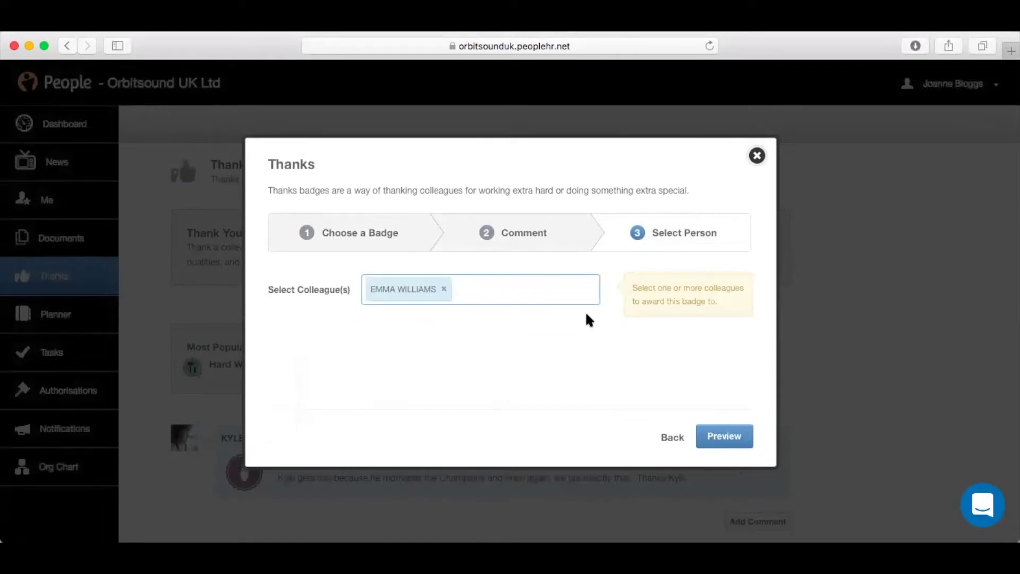
pyautogui.click(724, 437)
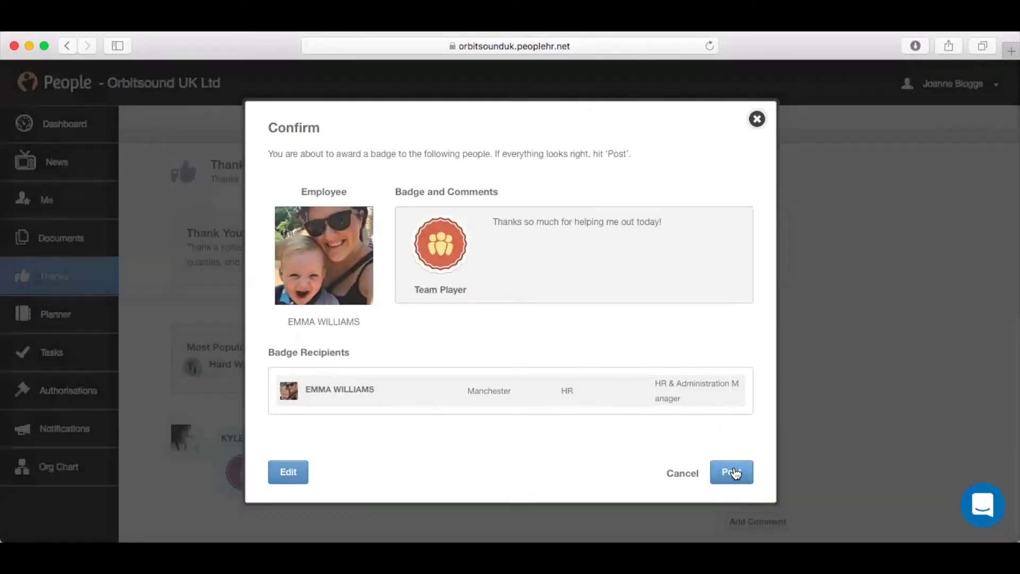
pyautogui.click(734, 472)
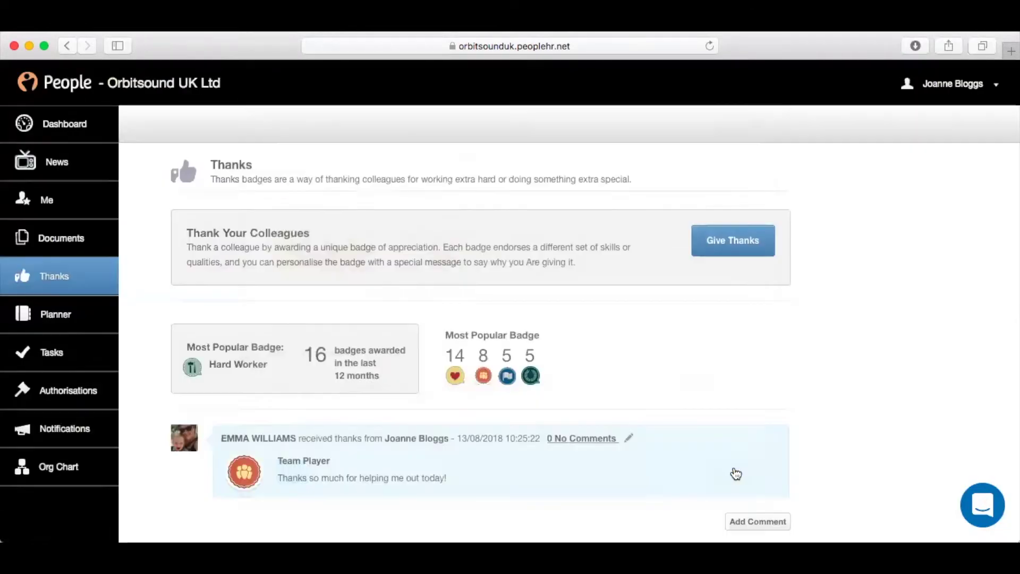
pyautogui.scroll(-2, 737, 473)
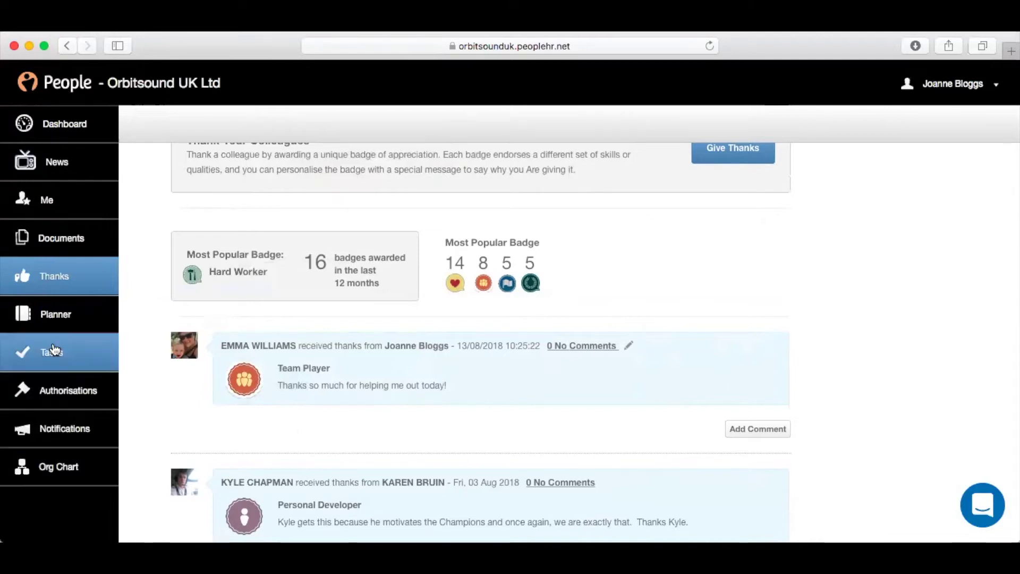
# Open the Planner and look through its employee list and the January to December 2018 calendar.
pyautogui.click(53, 317)
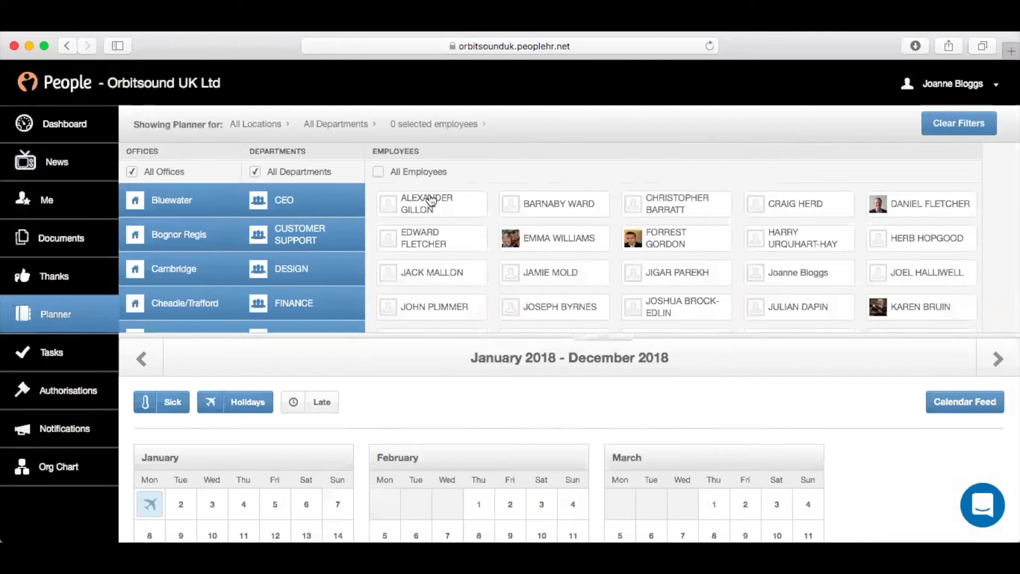
pyautogui.scroll(-3, 542, 290)
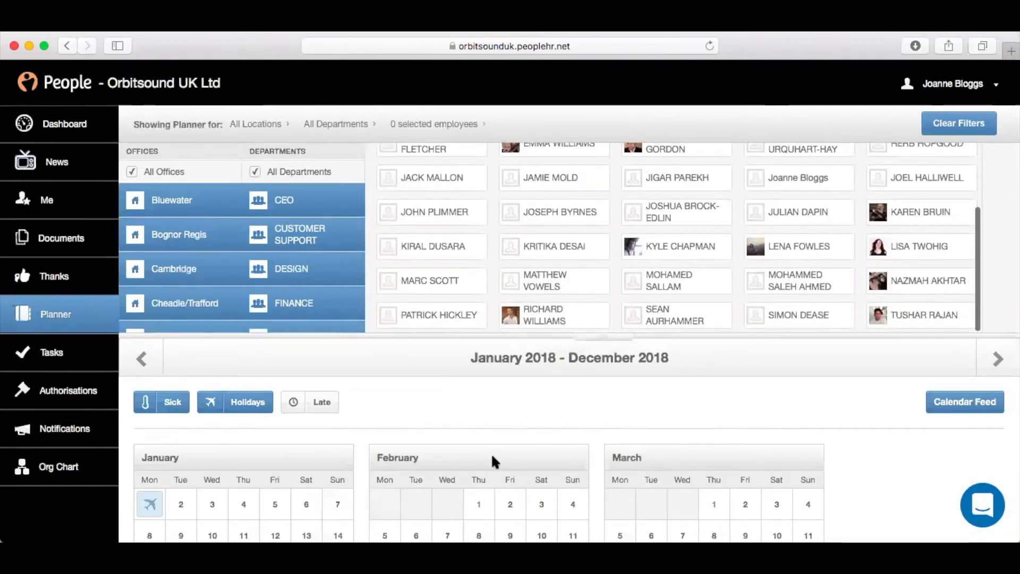
pyautogui.scroll(-5, 493, 457)
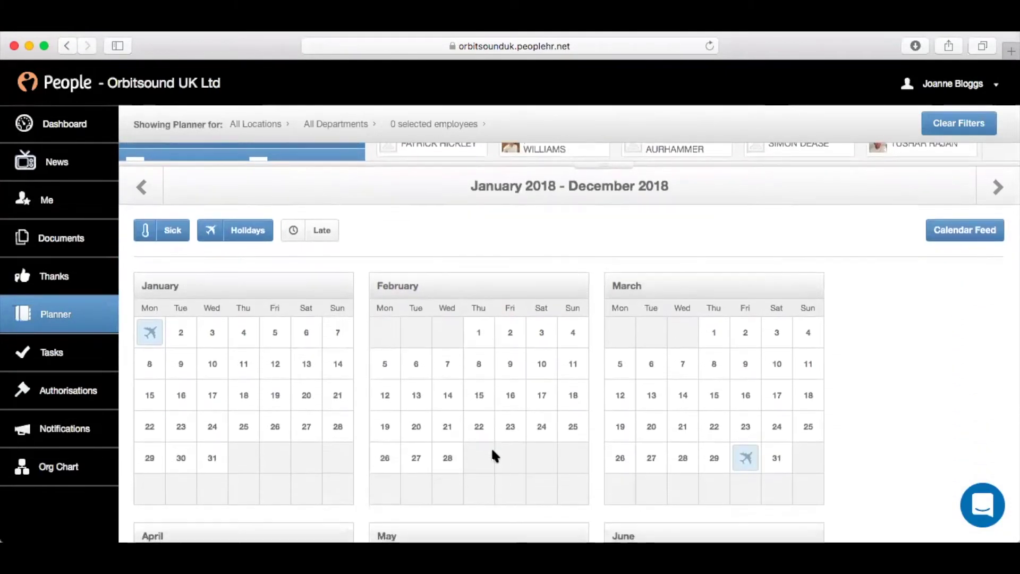
pyautogui.scroll(-9, 492, 451)
pyautogui.scroll(-10, 509, 367)
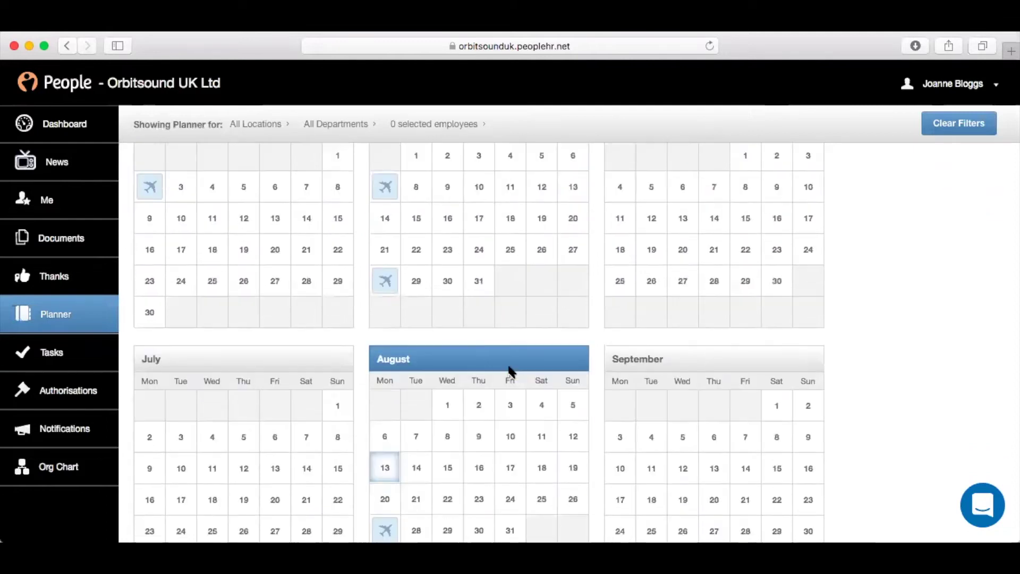
pyautogui.scroll(20, 509, 367)
pyautogui.scroll(4, 508, 372)
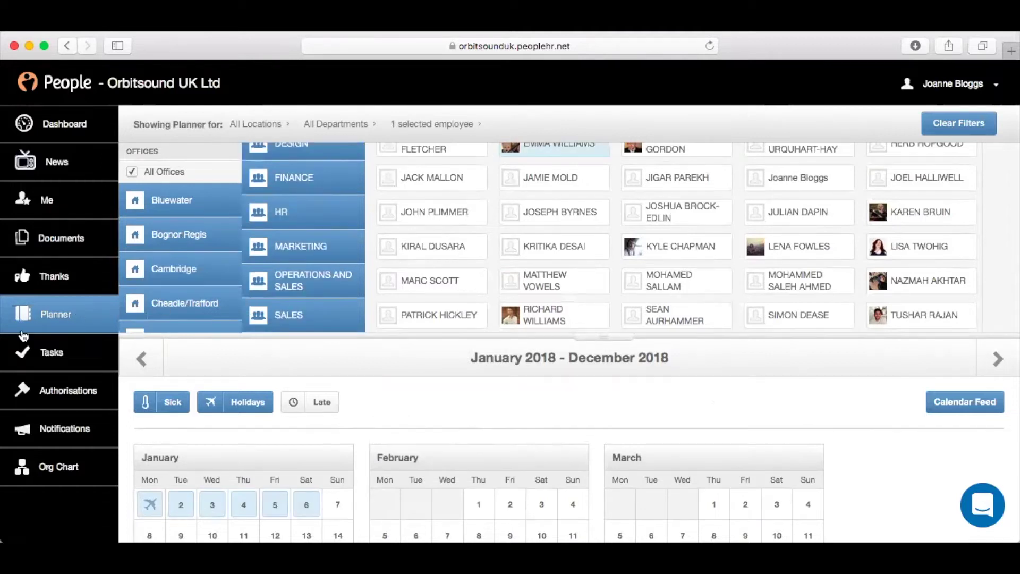
# View the task list, and check the holiday and expense requests under Authorisations.
pyautogui.click(51, 353)
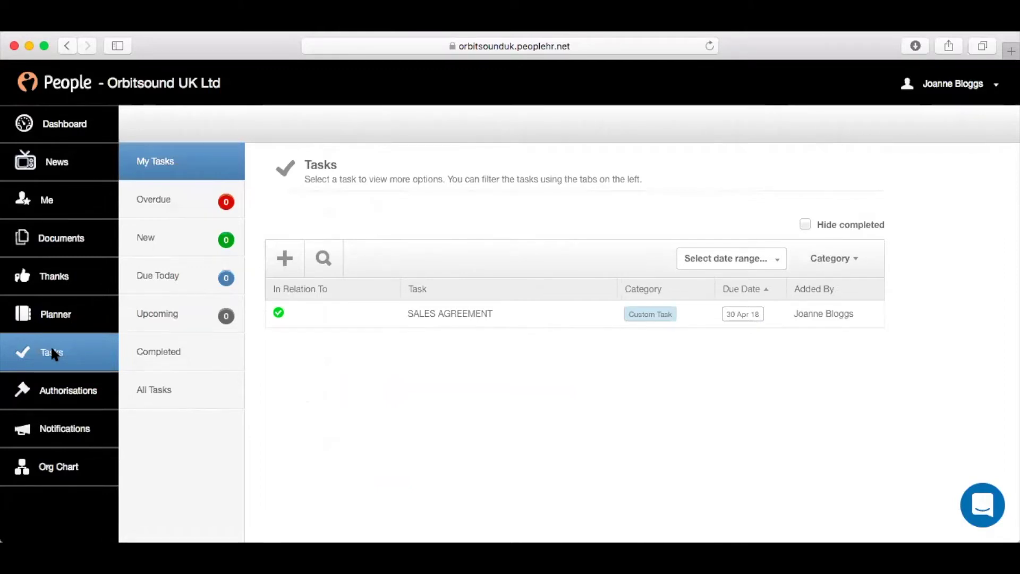
pyautogui.click(62, 392)
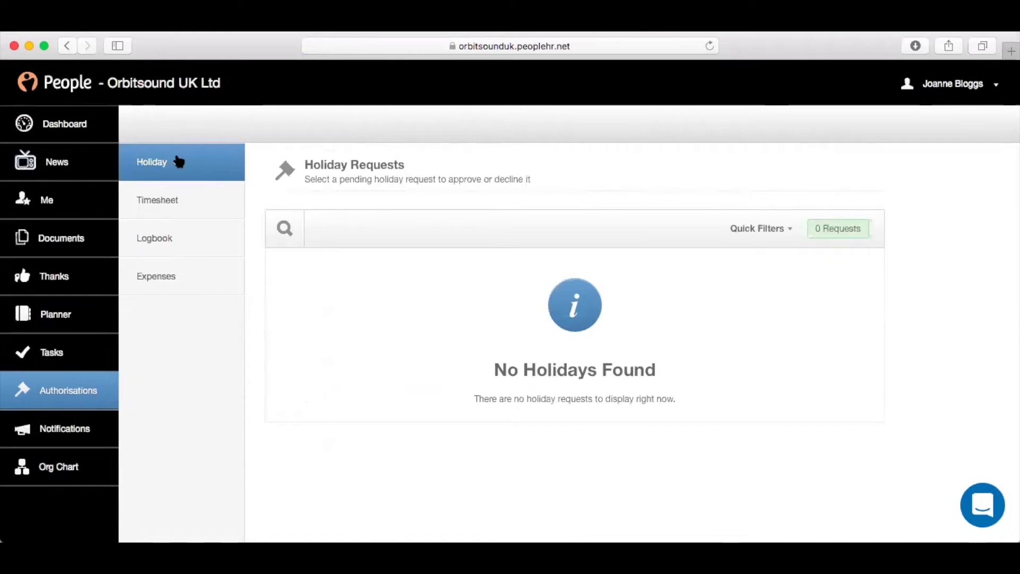
pyautogui.click(160, 277)
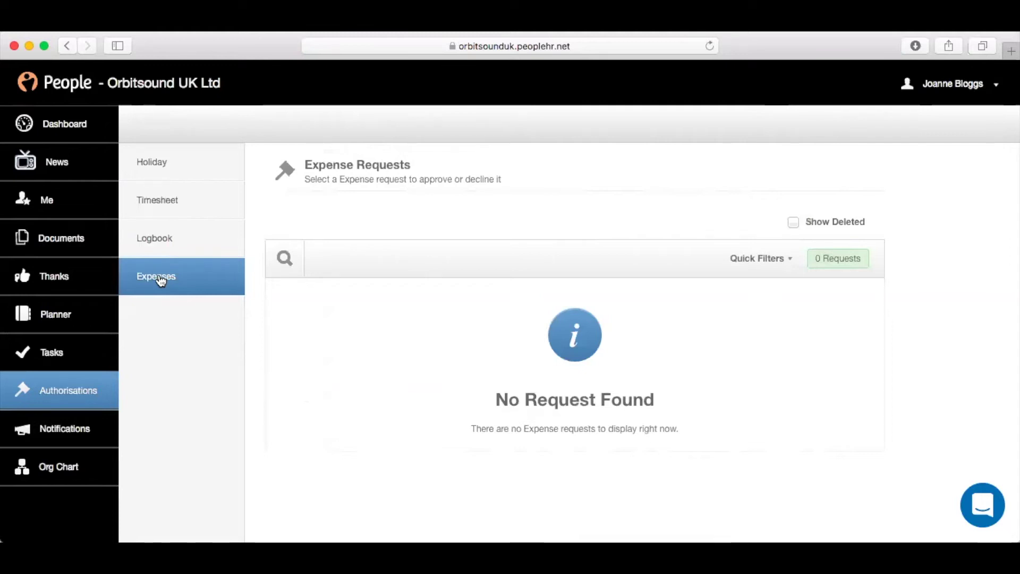
# Check the notifications, and examine the company org chart across all its branches.
pyautogui.click(66, 422)
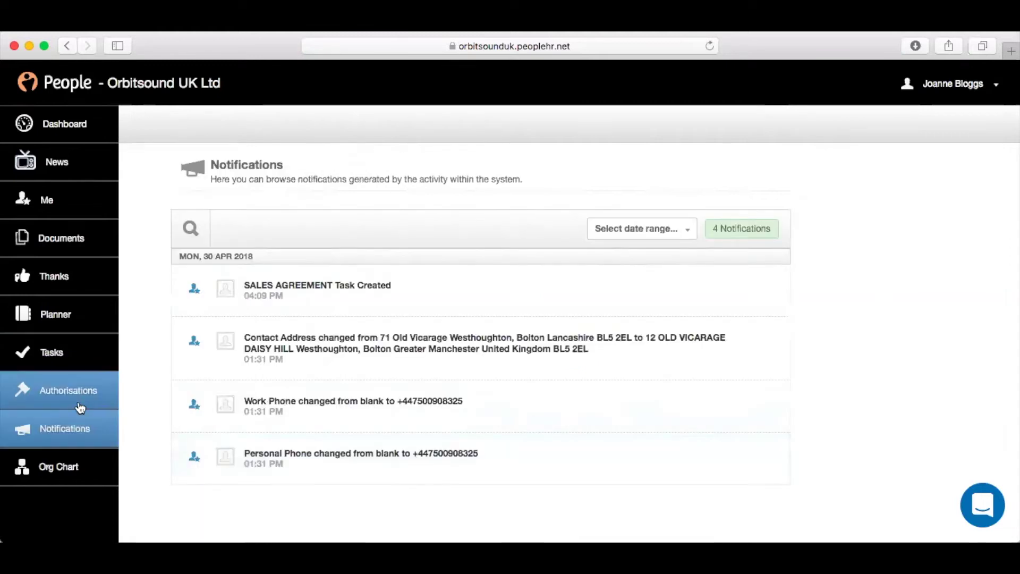
pyautogui.click(49, 471)
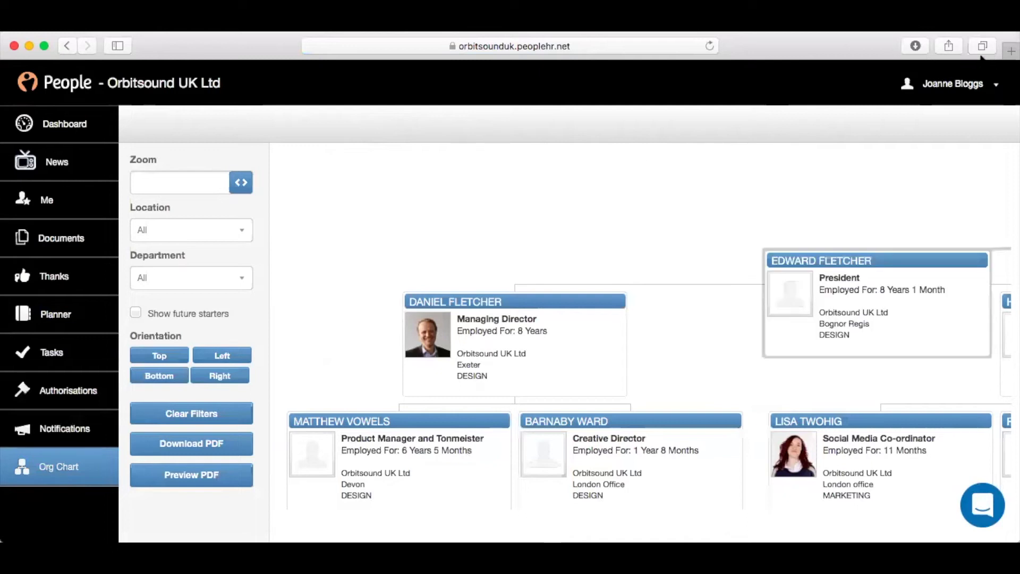
pyautogui.hscroll(10, 626, 312)
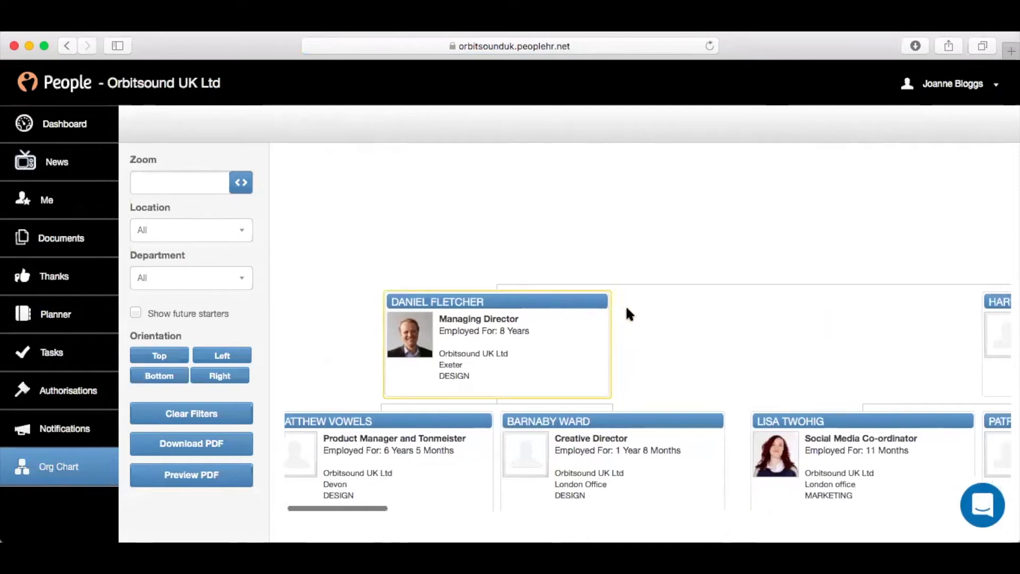
pyautogui.hscroll(10, 630, 313)
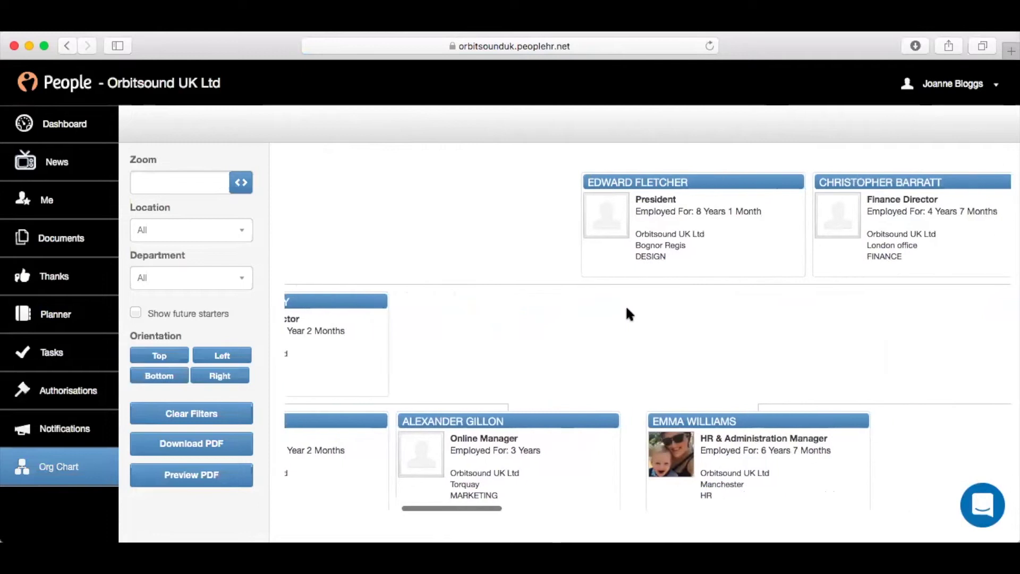
pyautogui.hscroll(3, 626, 314)
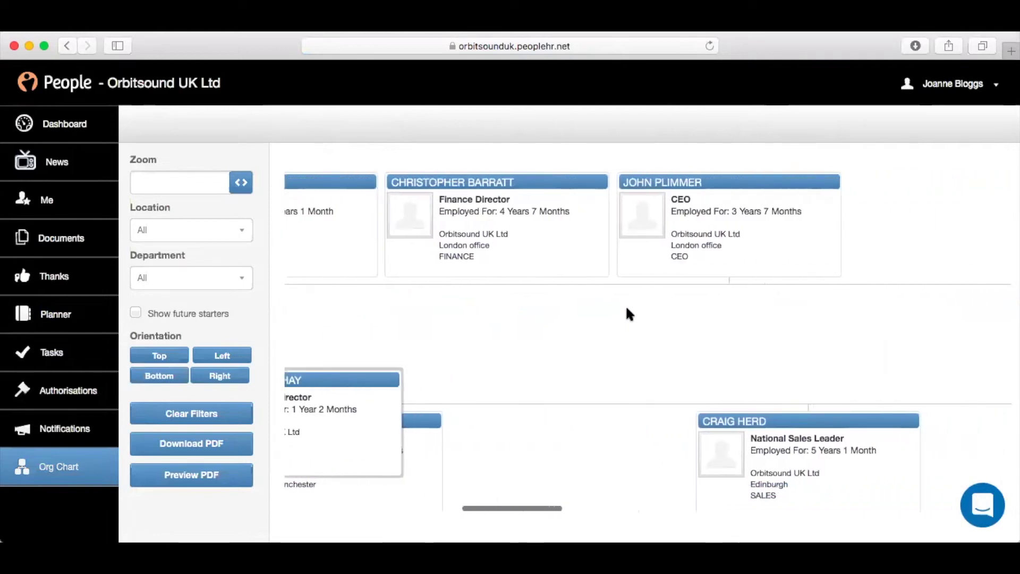
pyautogui.hscroll(10, 627, 309)
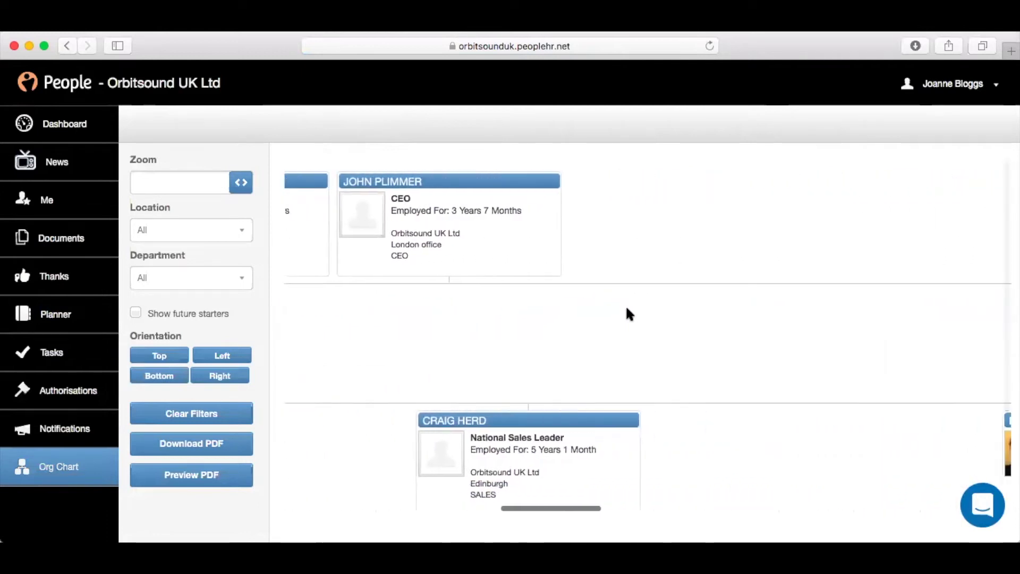
pyautogui.hscroll(10, 627, 309)
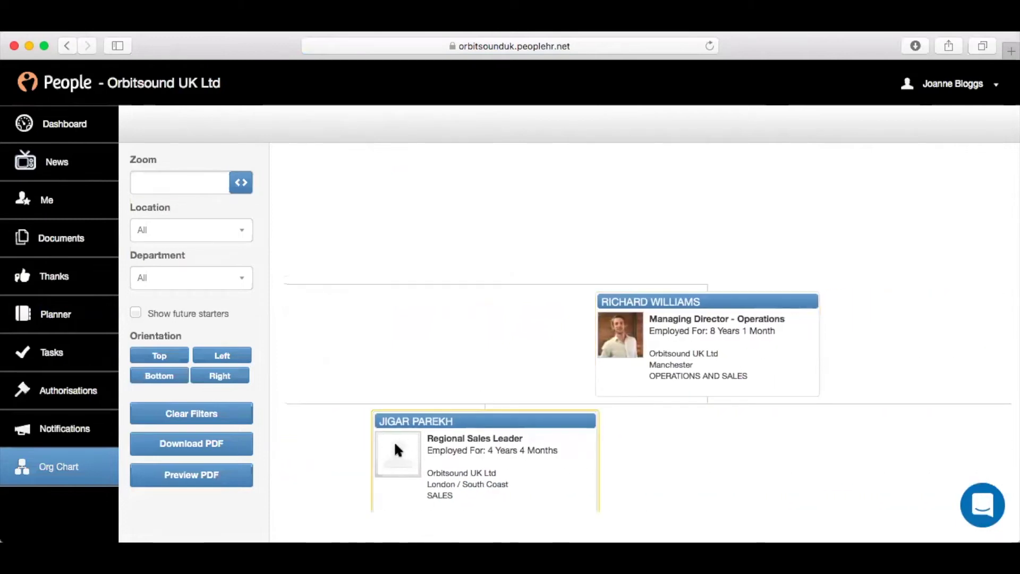
pyautogui.hscroll(10, 697, 401)
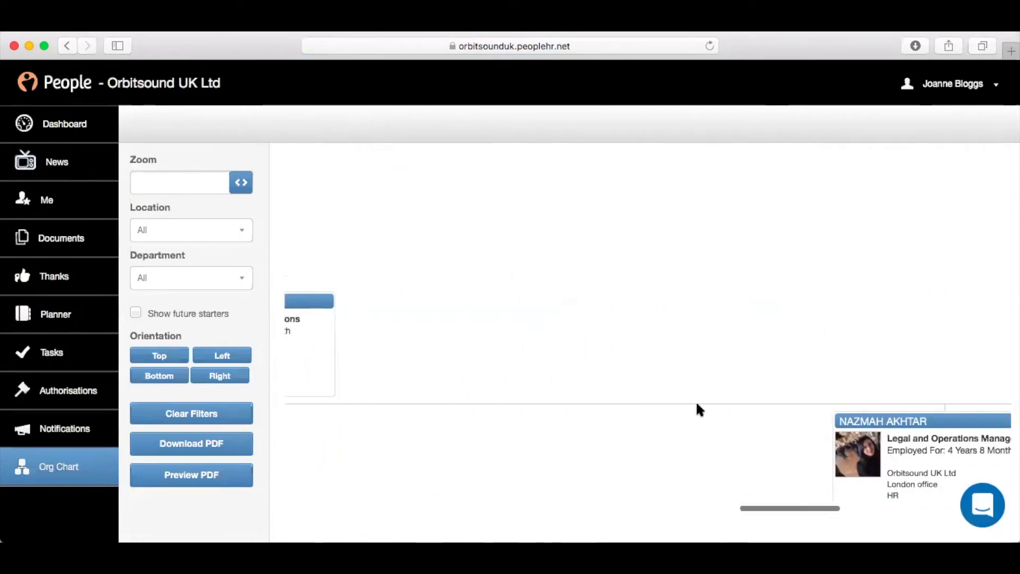
pyautogui.hscroll(10, 696, 401)
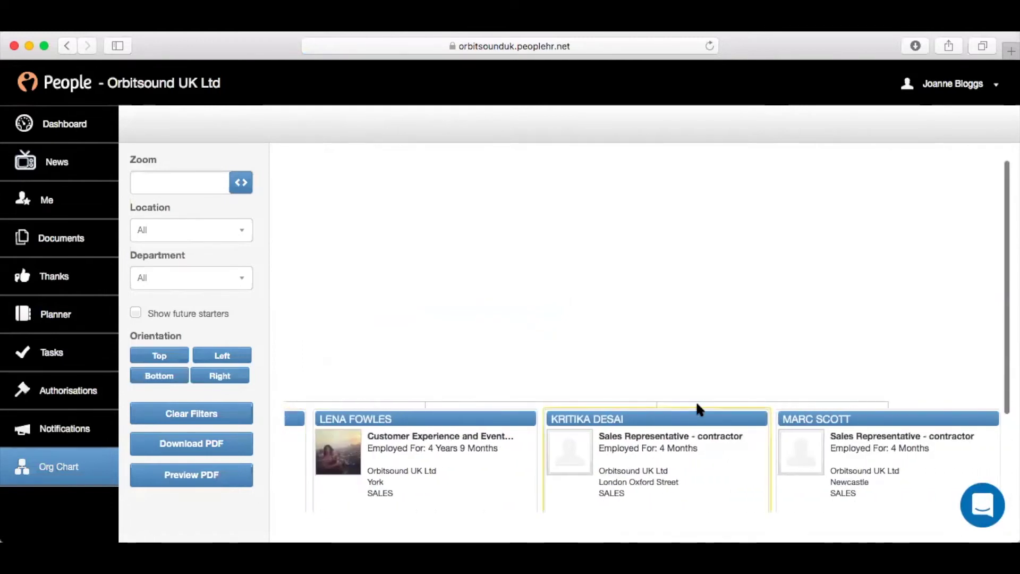
pyautogui.hscroll(-10, 696, 401)
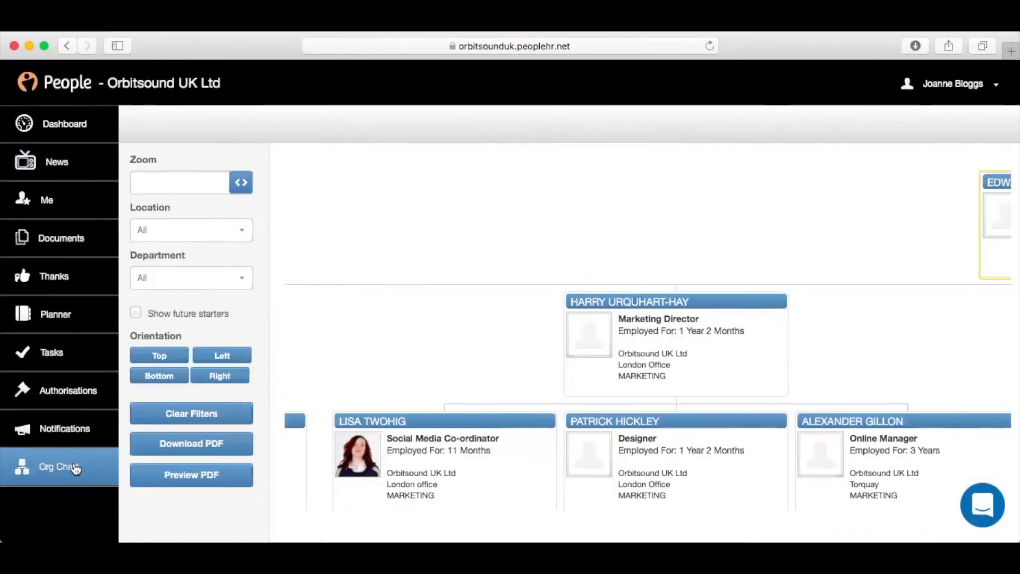
# View the employee's own planner and its public holiday options, and inspect the January 2018 day grid before collapsing it.
pyautogui.click(56, 200)
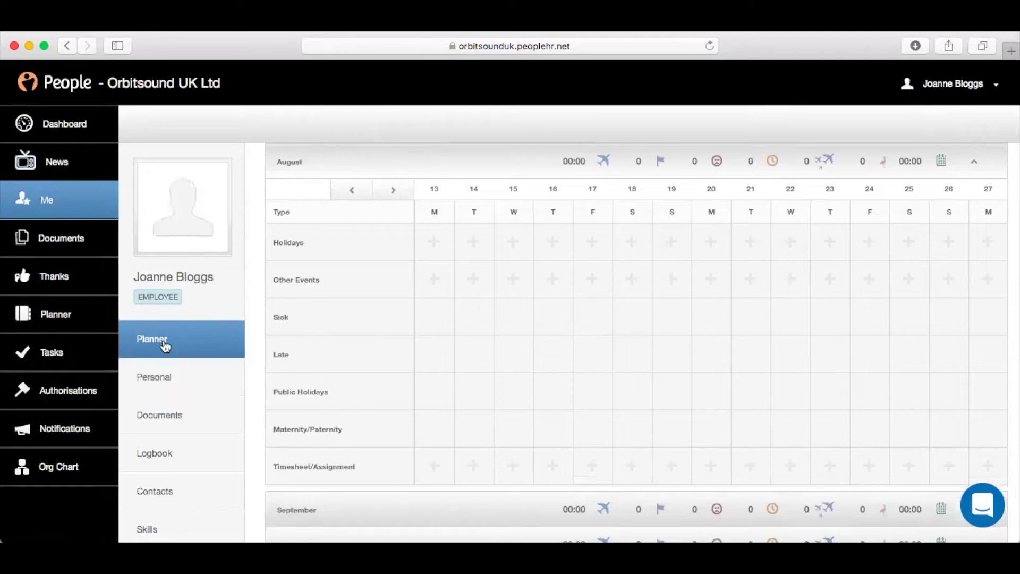
pyautogui.scroll(15, 475, 326)
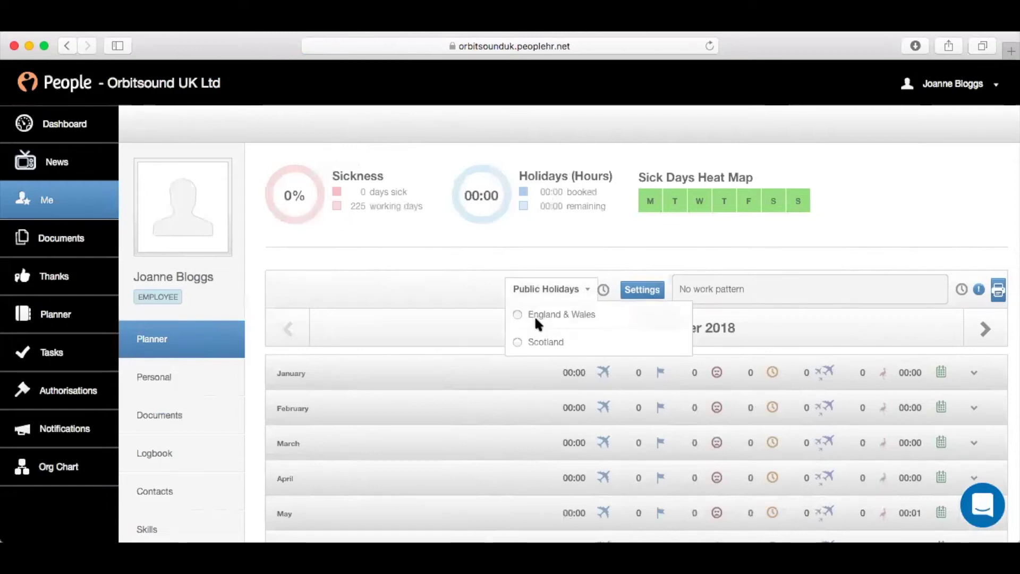
pyautogui.scroll(-3, 534, 314)
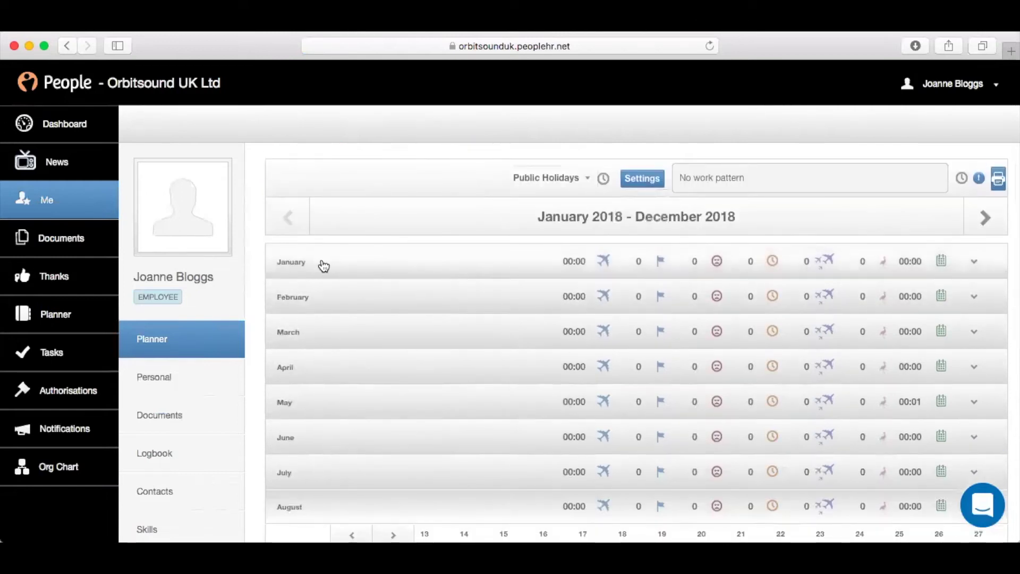
pyautogui.click(323, 265)
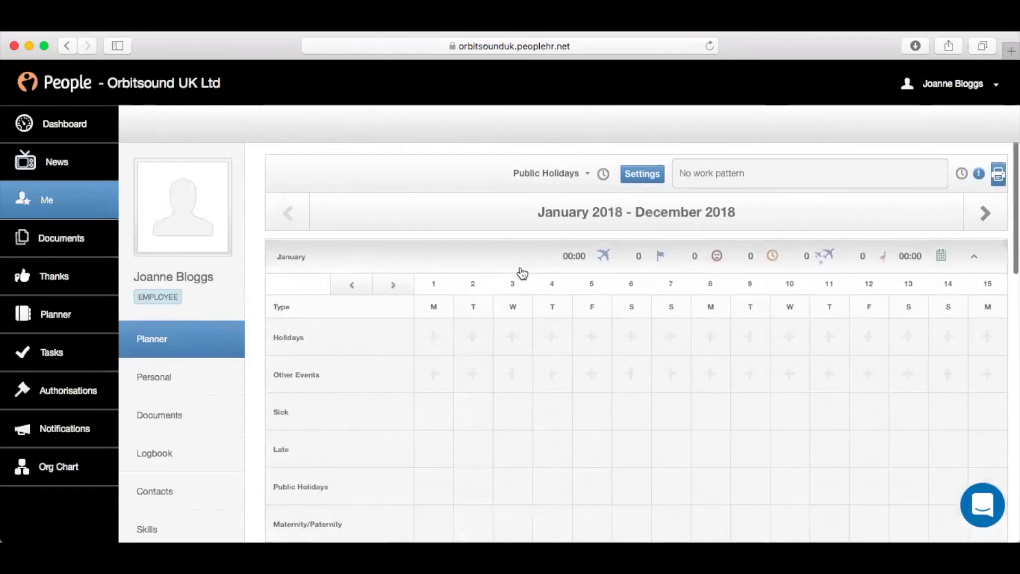
pyautogui.hscroll(8, 479, 305)
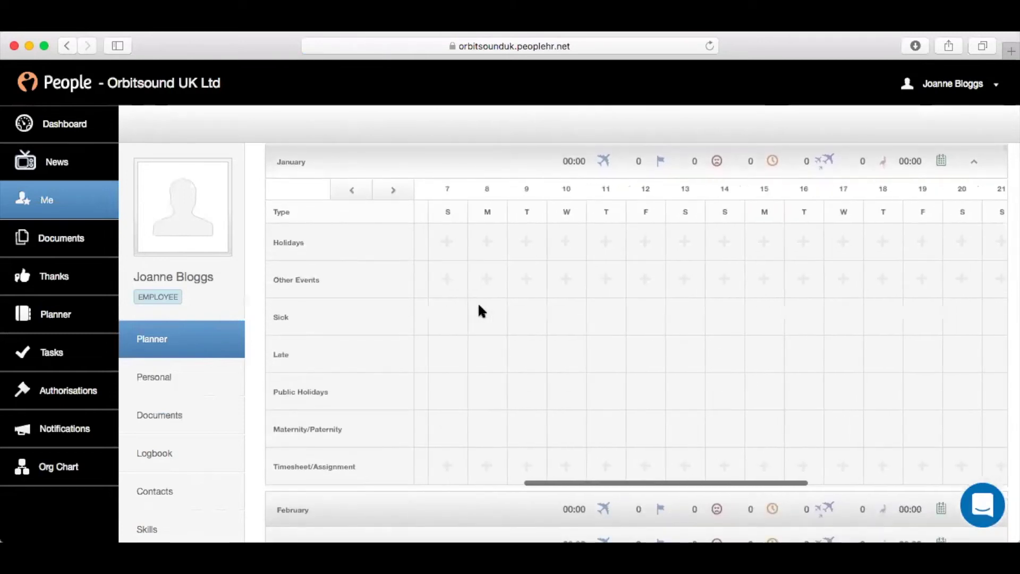
pyautogui.hscroll(-5, 479, 305)
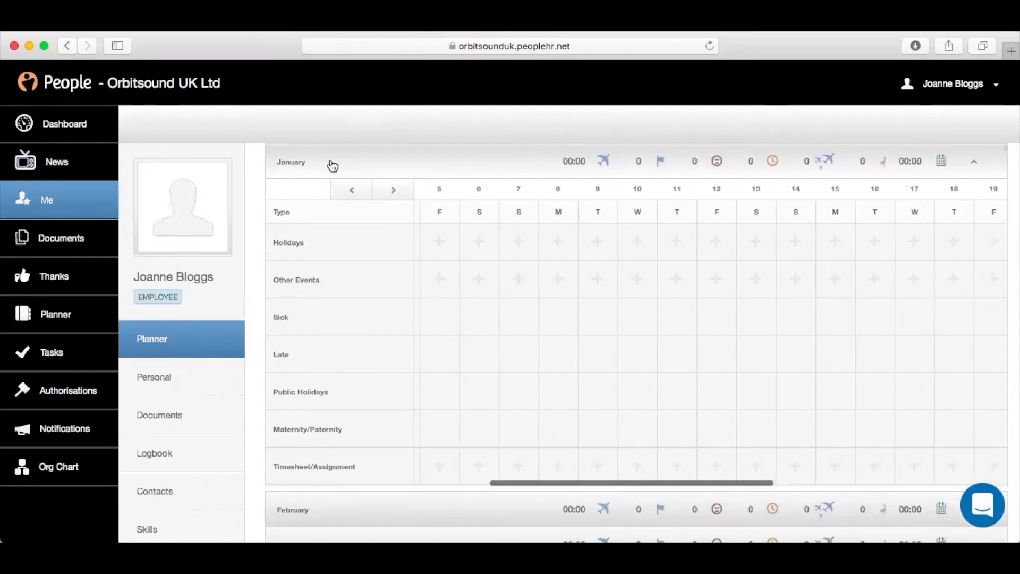
pyautogui.click(331, 166)
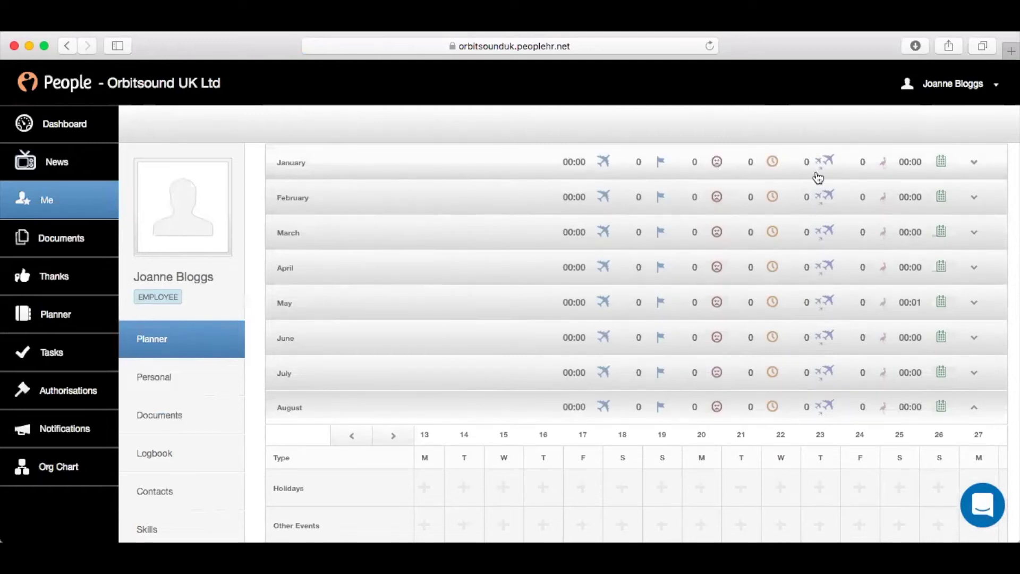
# View the holiday request form for 18 August 2018 in the planner, and close it without saving.
pyautogui.scroll(-5, 569, 292)
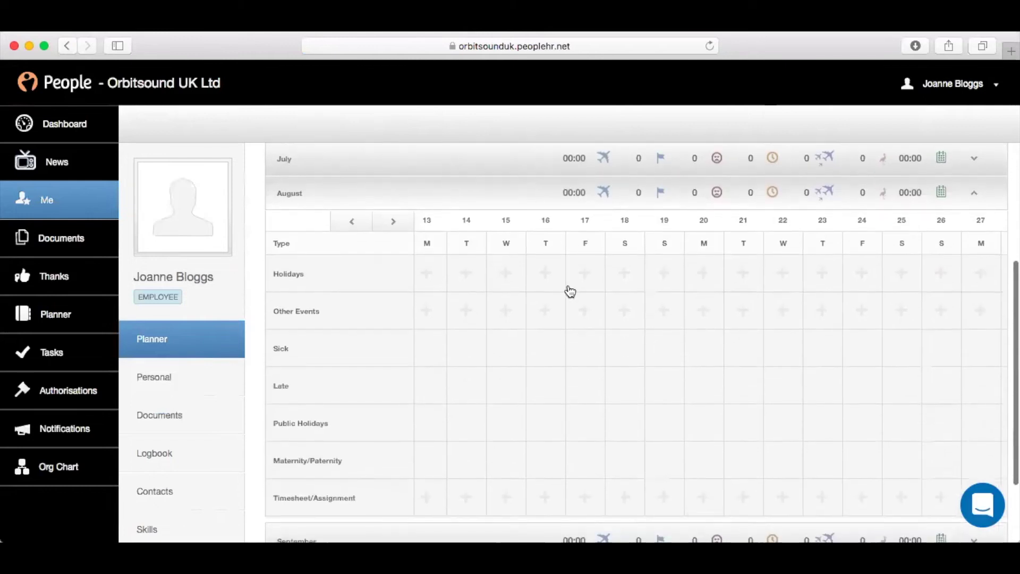
pyautogui.scroll(-1, 569, 291)
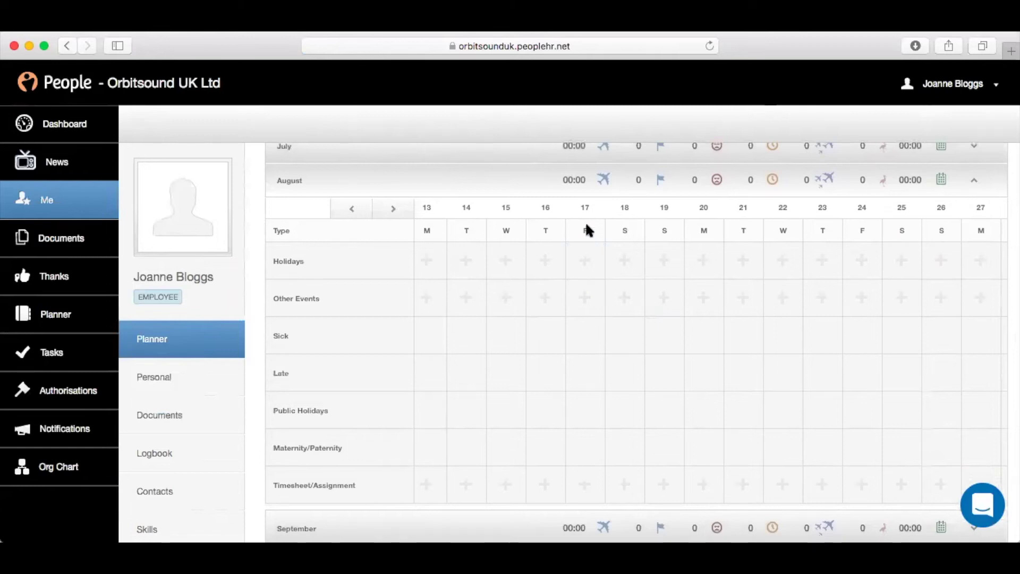
pyautogui.click(626, 262)
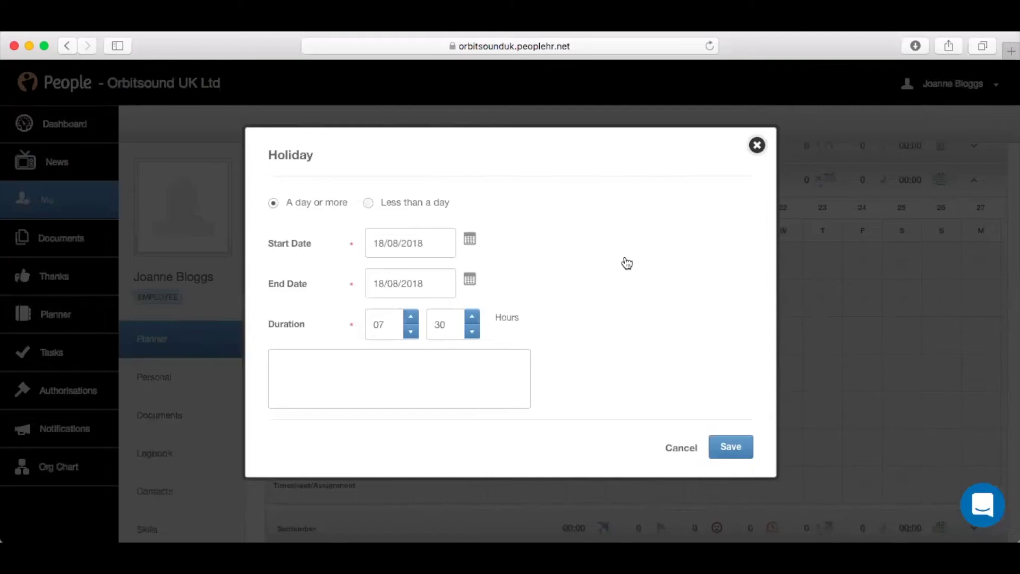
pyautogui.click(757, 145)
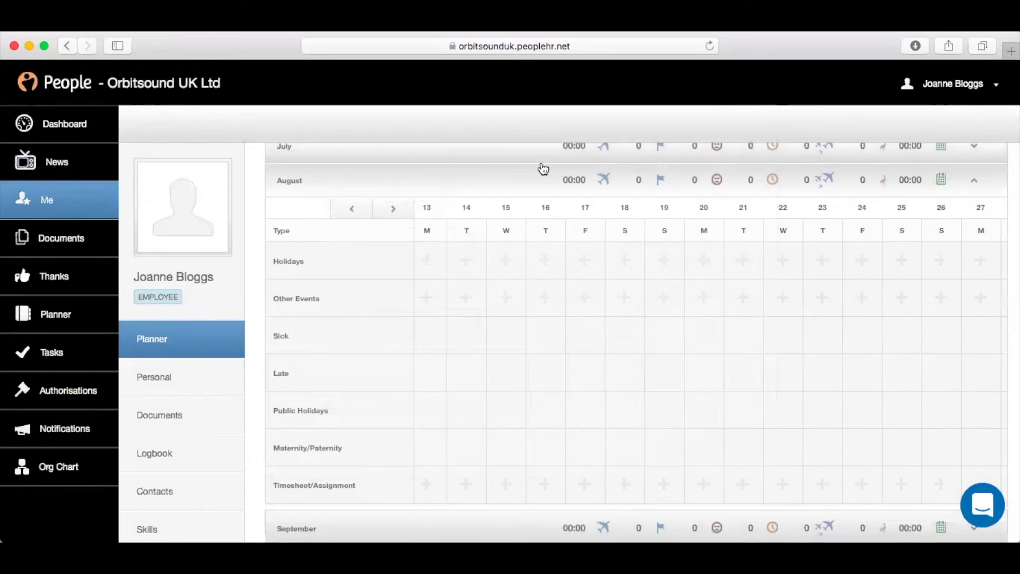
# Review the employee's personal details, from the name fields and photo upload to salary, department and employment type.
pyautogui.click(171, 379)
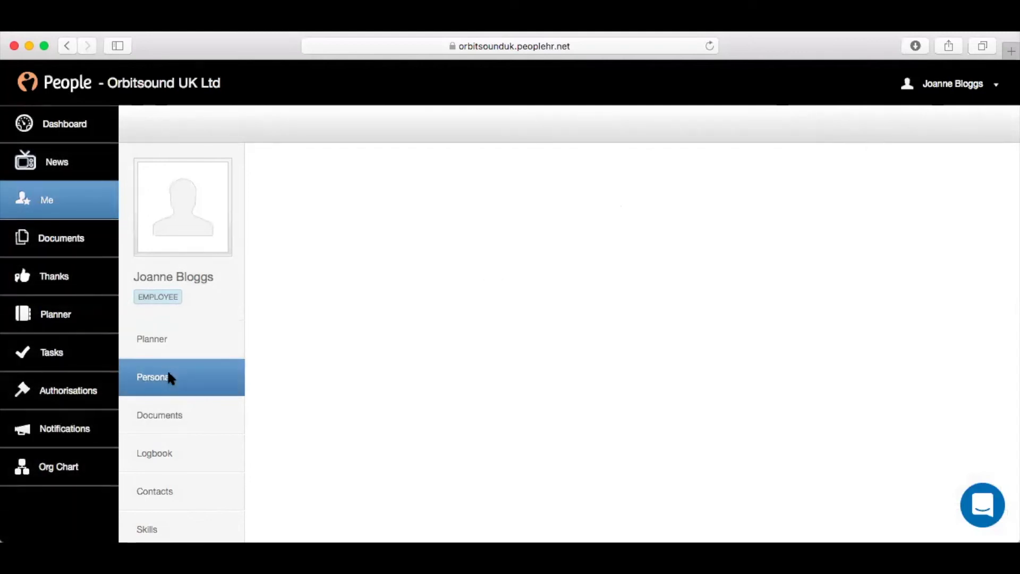
pyautogui.moveTo(476, 346)
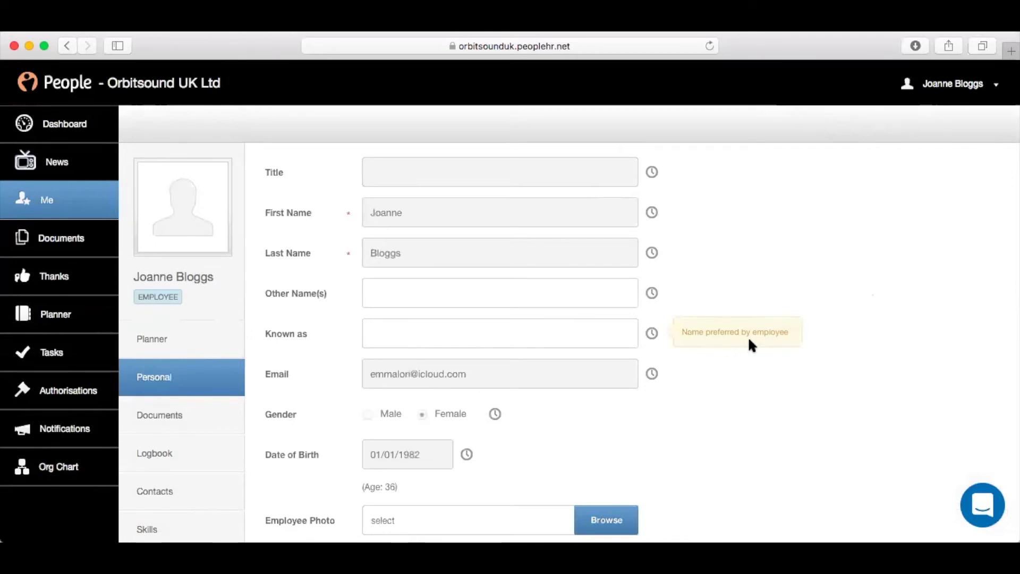
pyautogui.moveTo(361, 168)
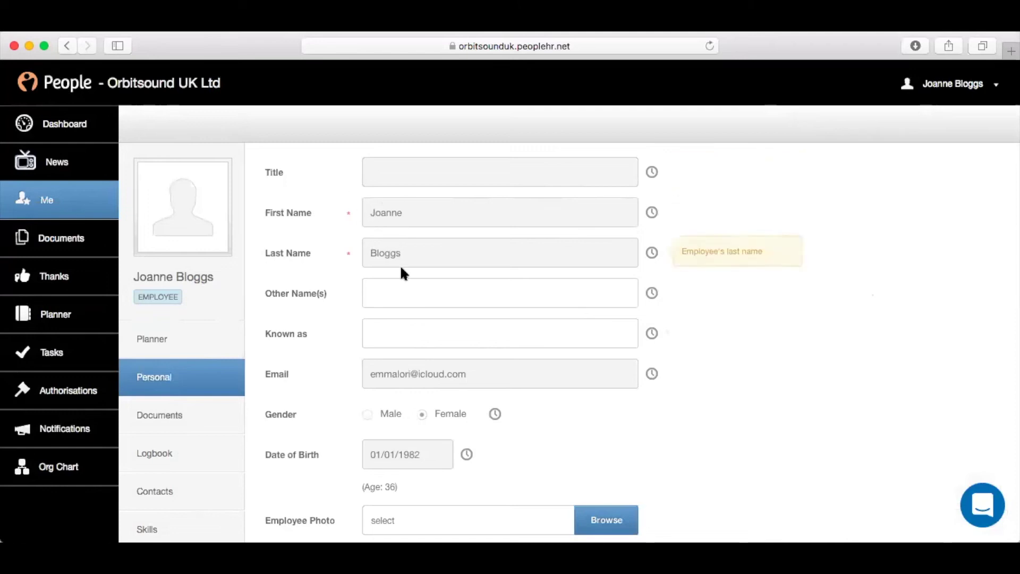
pyautogui.scroll(-1, 434, 330)
pyautogui.moveTo(433, 332)
pyautogui.scroll(-8, 433, 330)
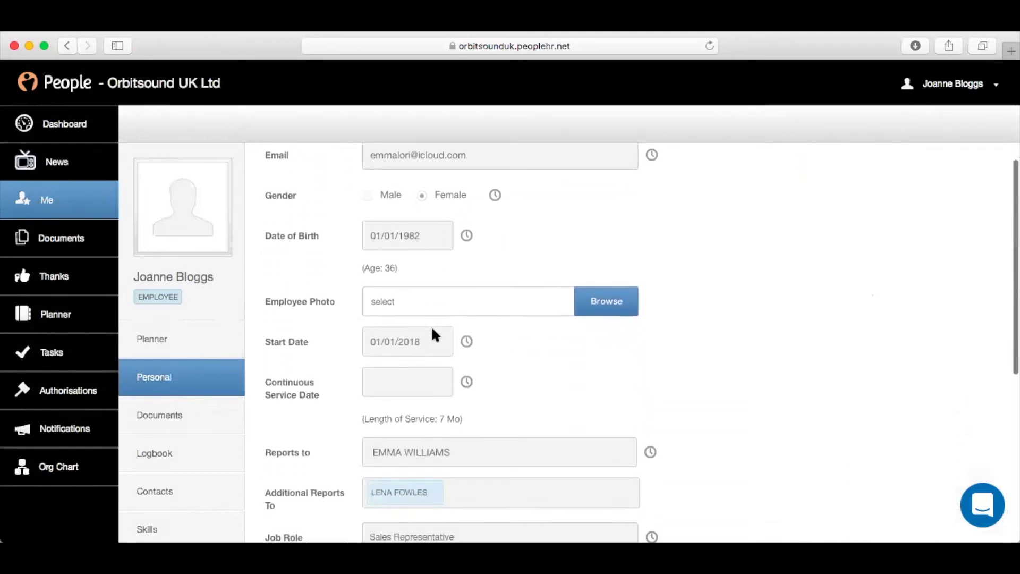
pyautogui.scroll(-2, 433, 333)
pyautogui.scroll(1, 433, 334)
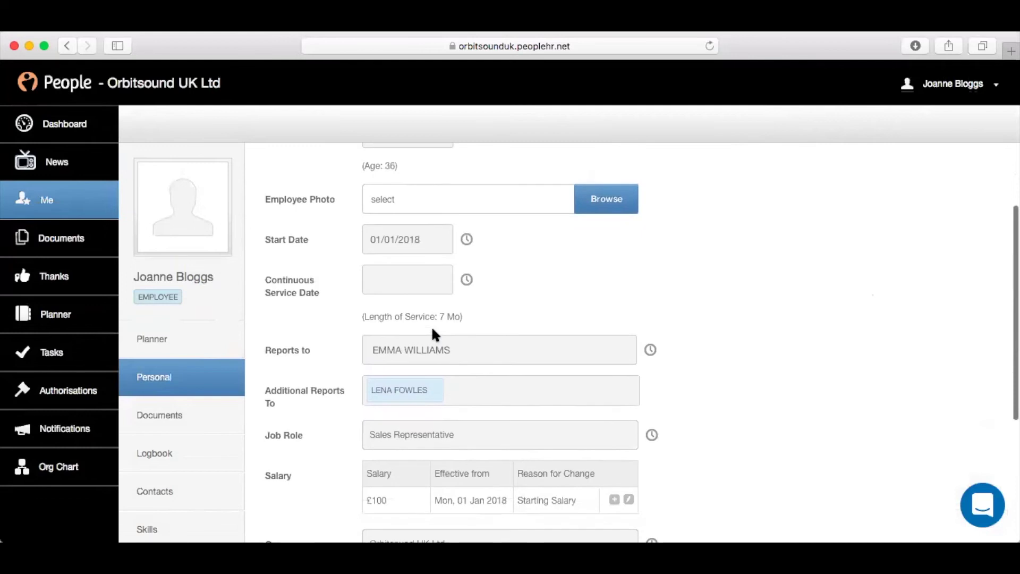
pyautogui.moveTo(611, 204)
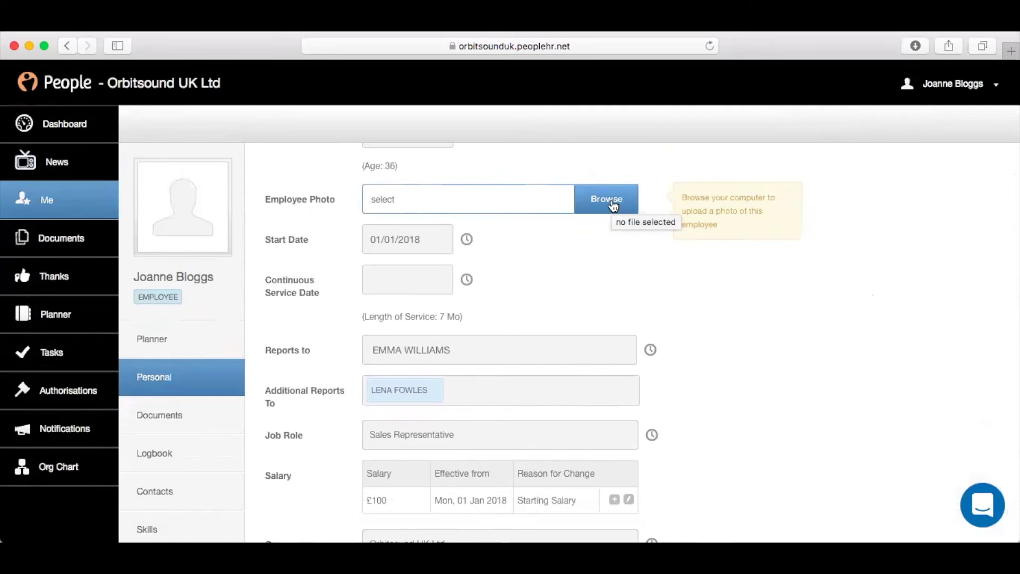
pyautogui.scroll(-5, 568, 290)
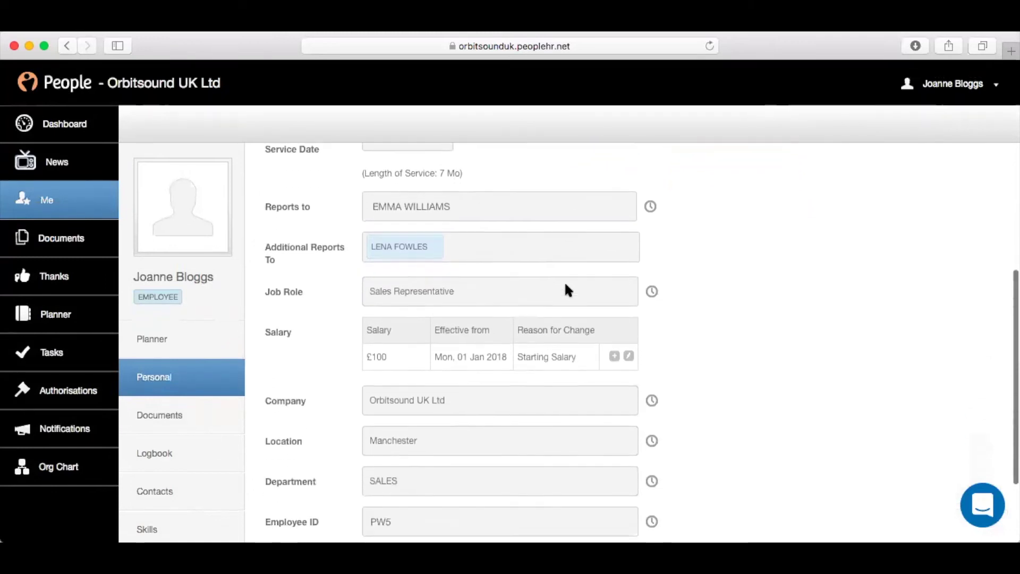
pyautogui.scroll(-5, 566, 287)
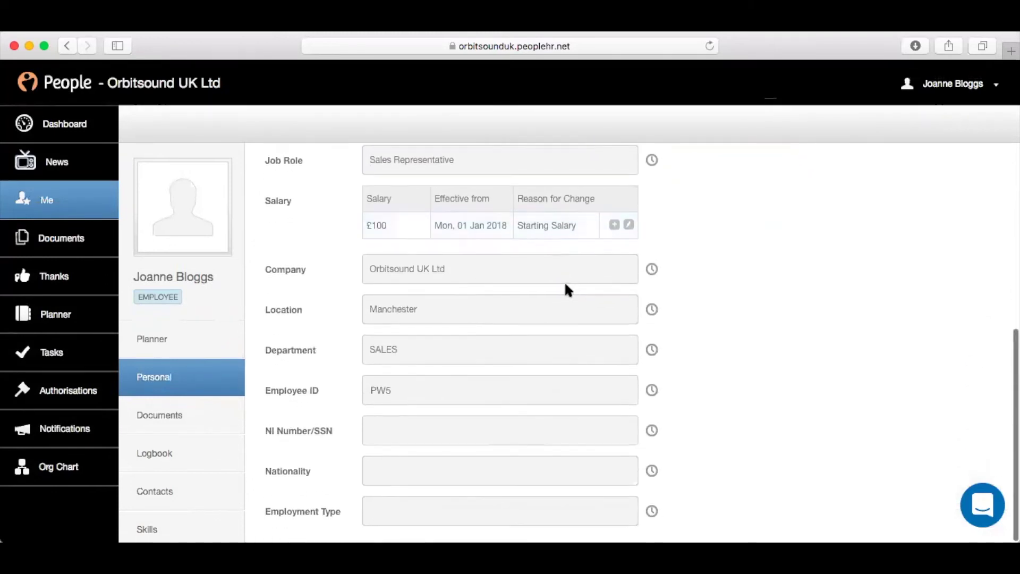
pyautogui.scroll(20, 567, 290)
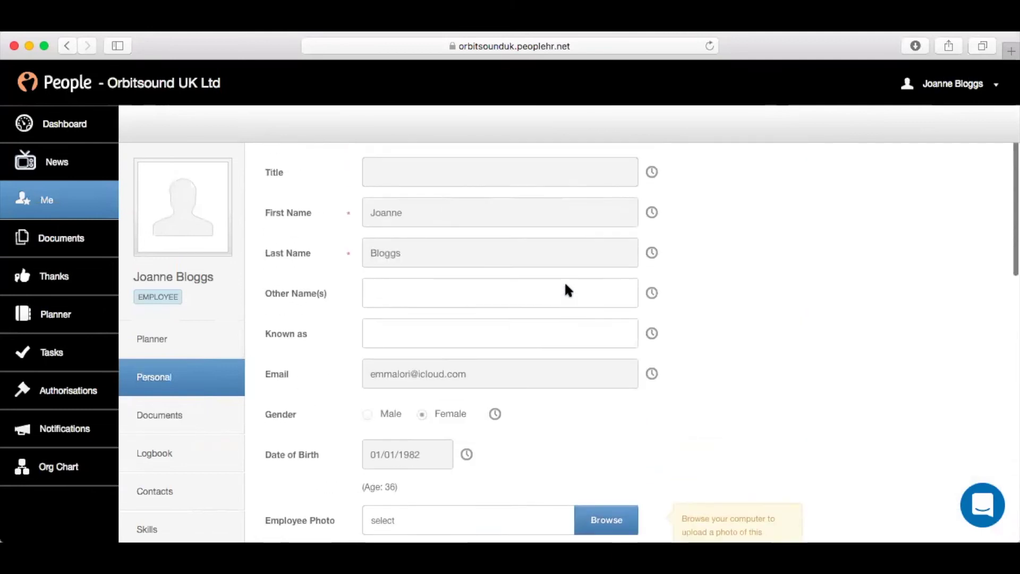
# Check the employee's own documents and logbook, and show the 1-2-1's Sales reps log.
pyautogui.click(170, 416)
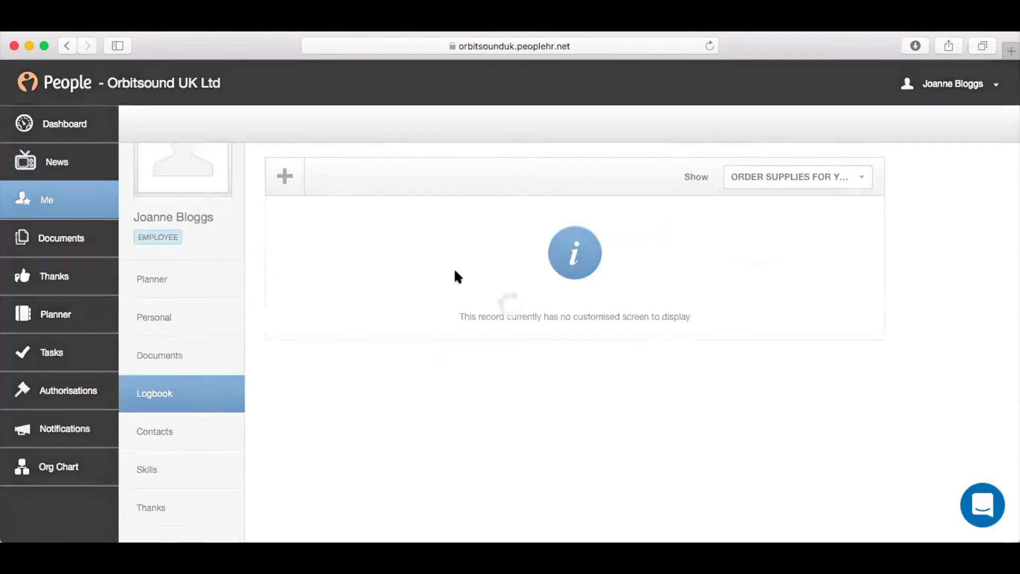
pyautogui.scroll(-2, 738, 247)
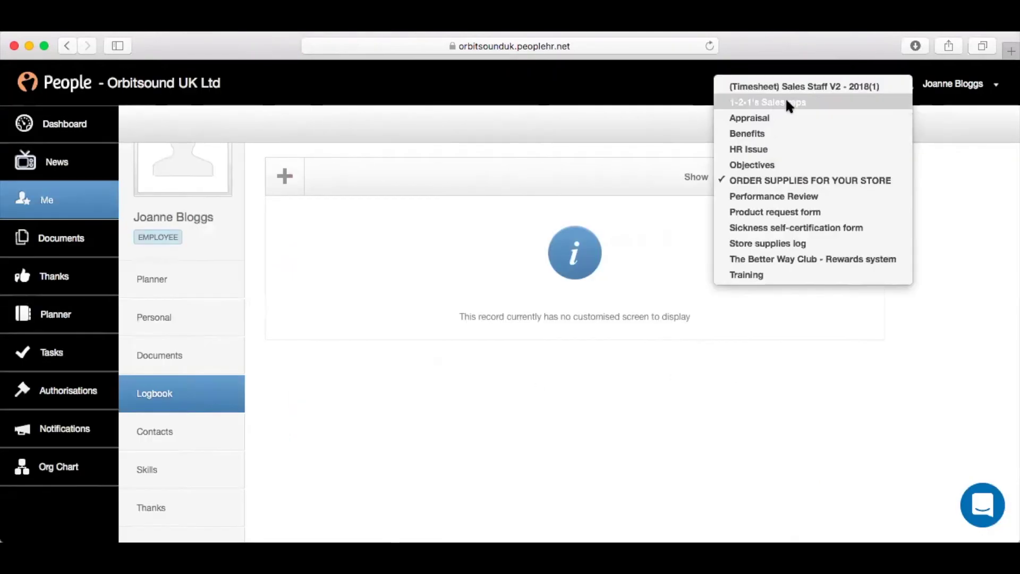
pyautogui.click(787, 102)
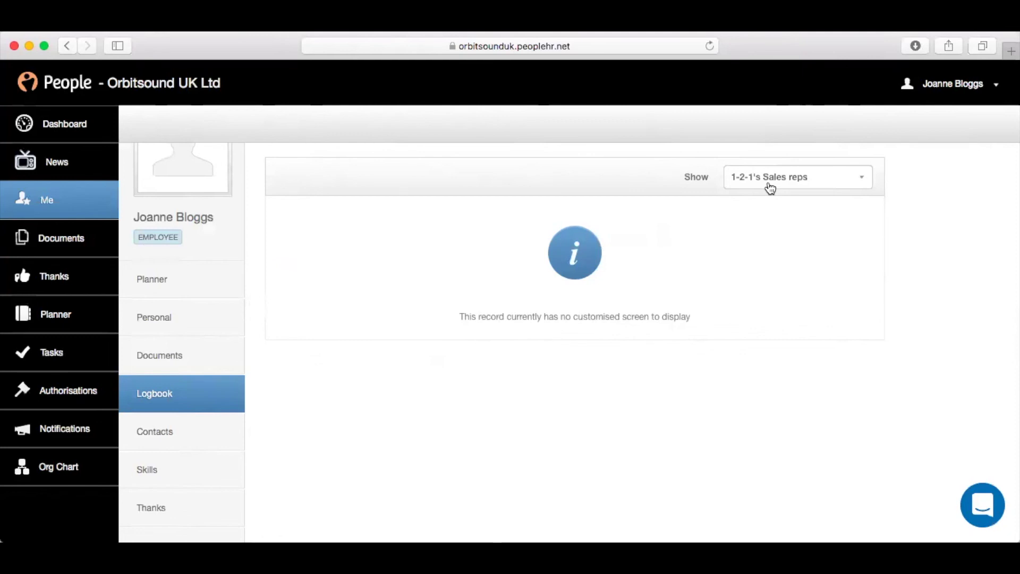
# Review the address, phone, bank and emergency contact fields under Contacts, and view the profile's thanks badges.
pyautogui.click(172, 435)
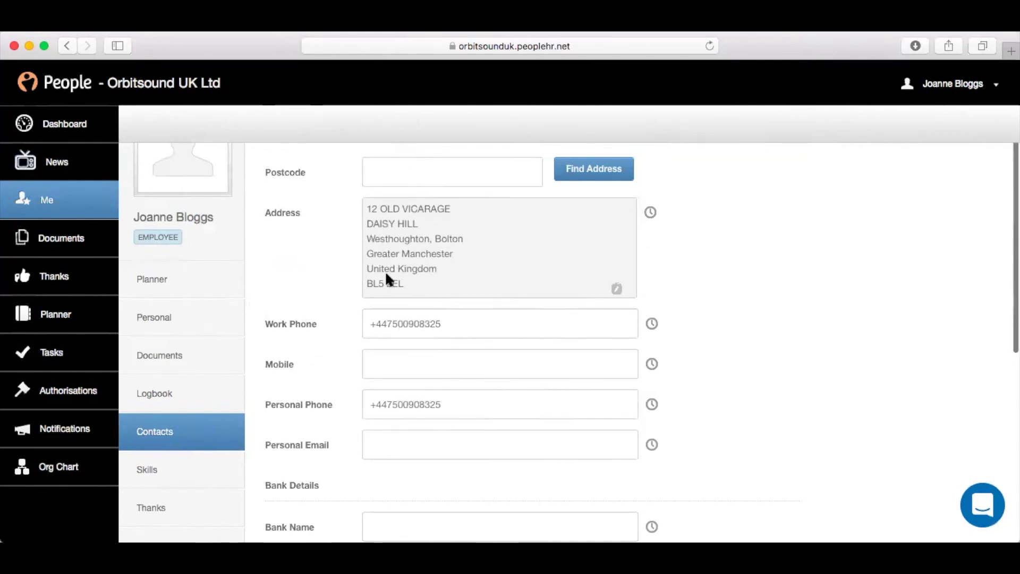
pyautogui.scroll(-6, 449, 425)
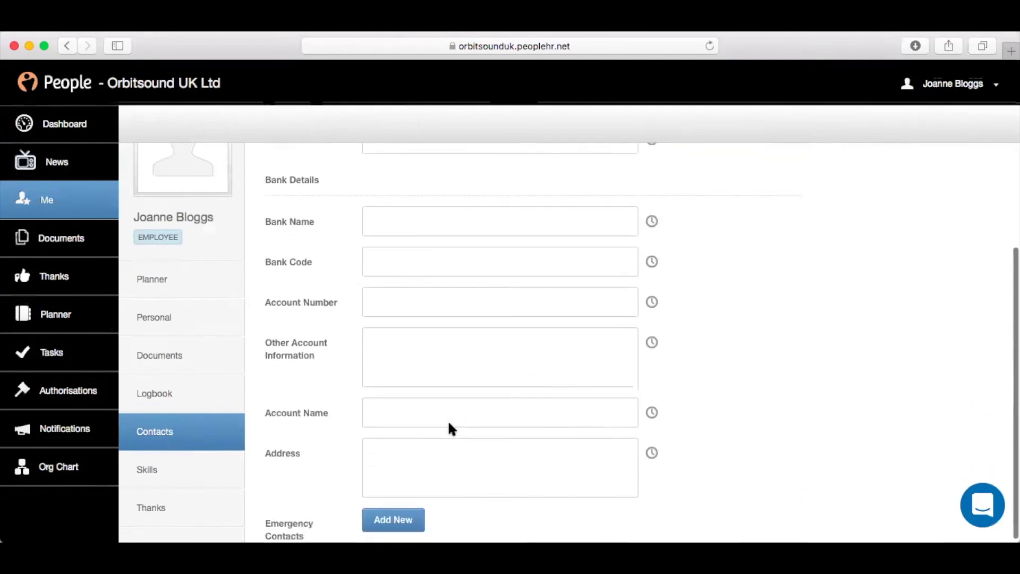
pyautogui.scroll(-1, 458, 364)
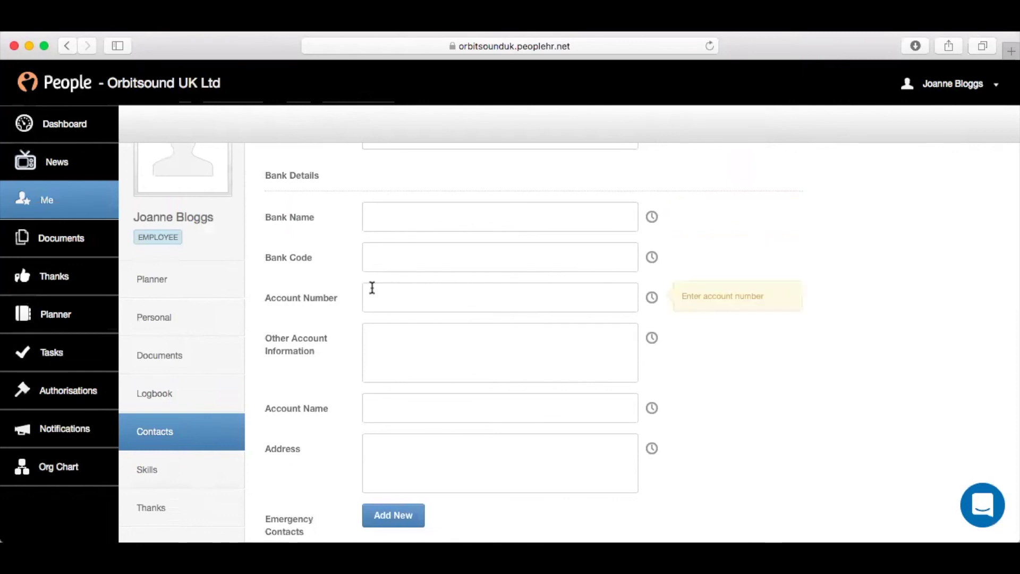
pyautogui.click(183, 511)
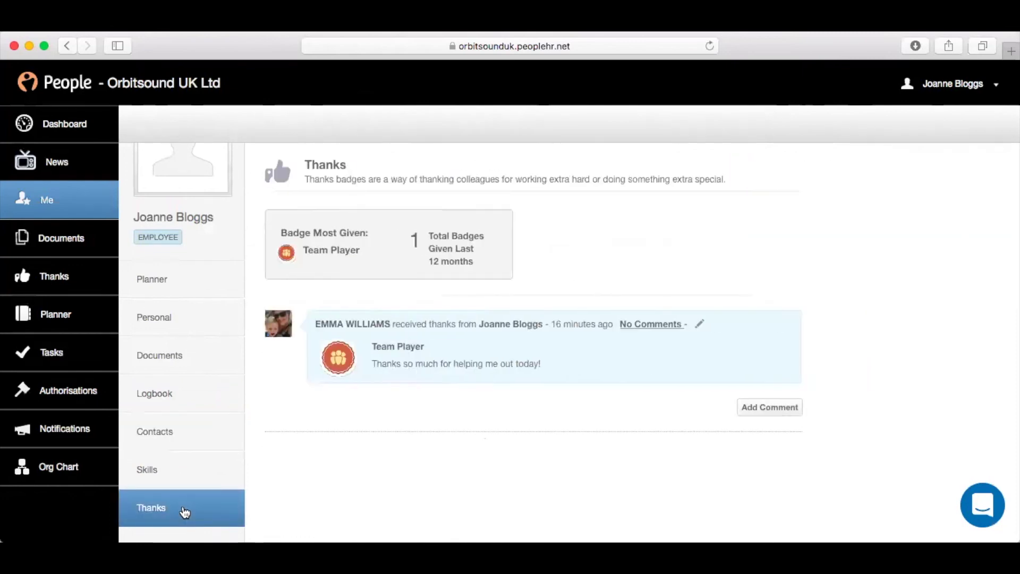